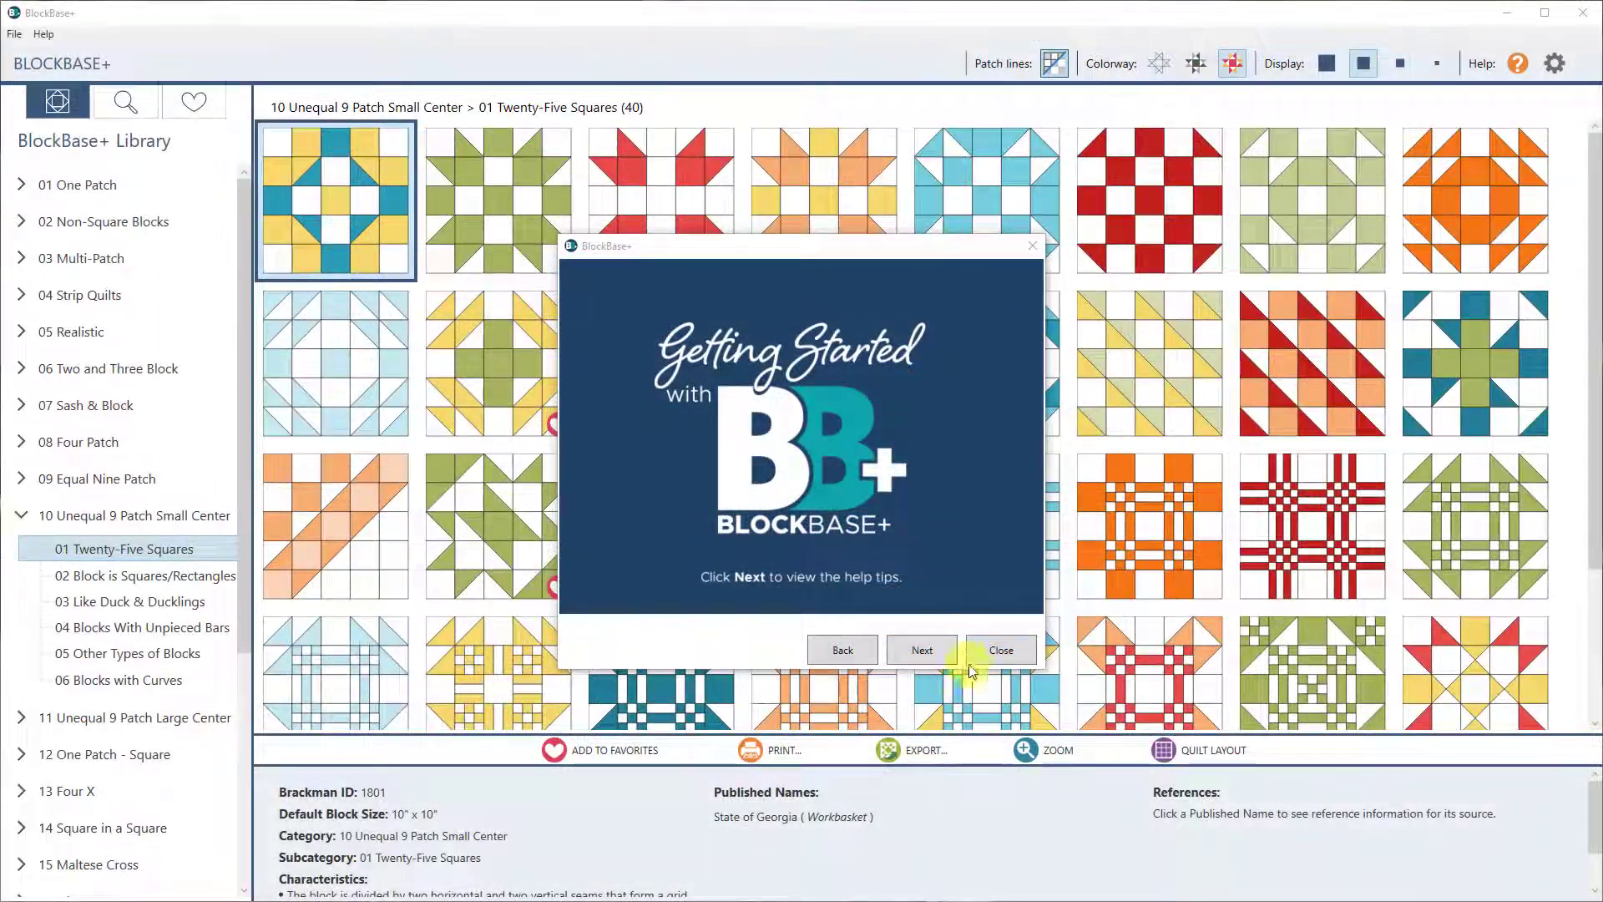
Dismiss the Getting Started welcome and confirm version 1.0.1.4 in Preferences, leaving settings unchanged
left_click(994, 649)
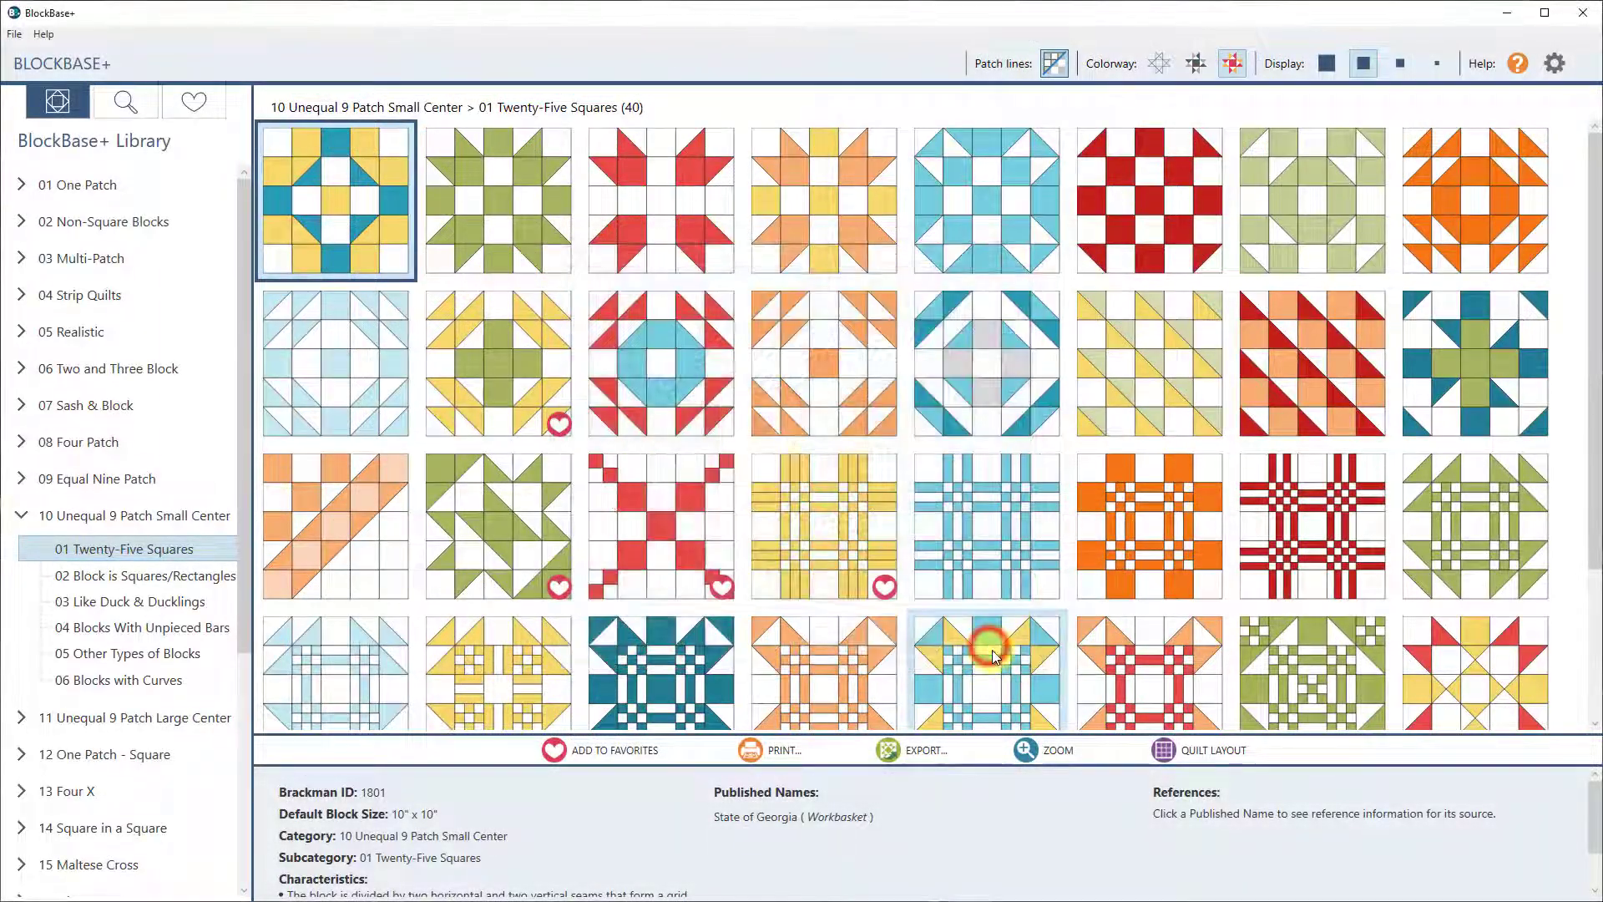
left_click(1554, 64)
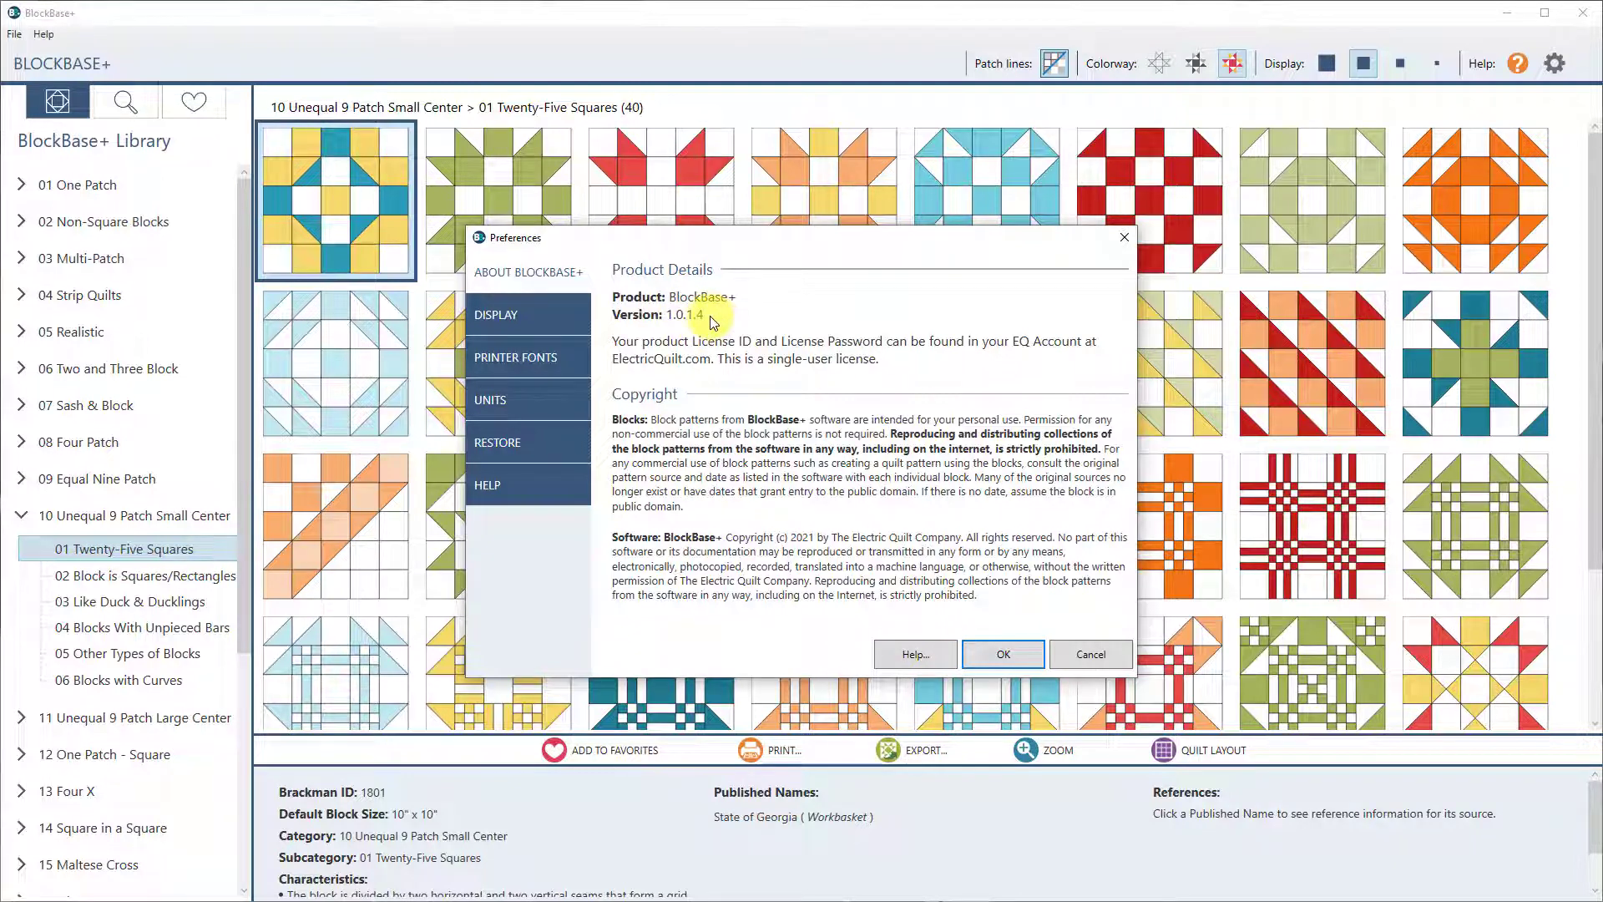
left_click(1089, 657)
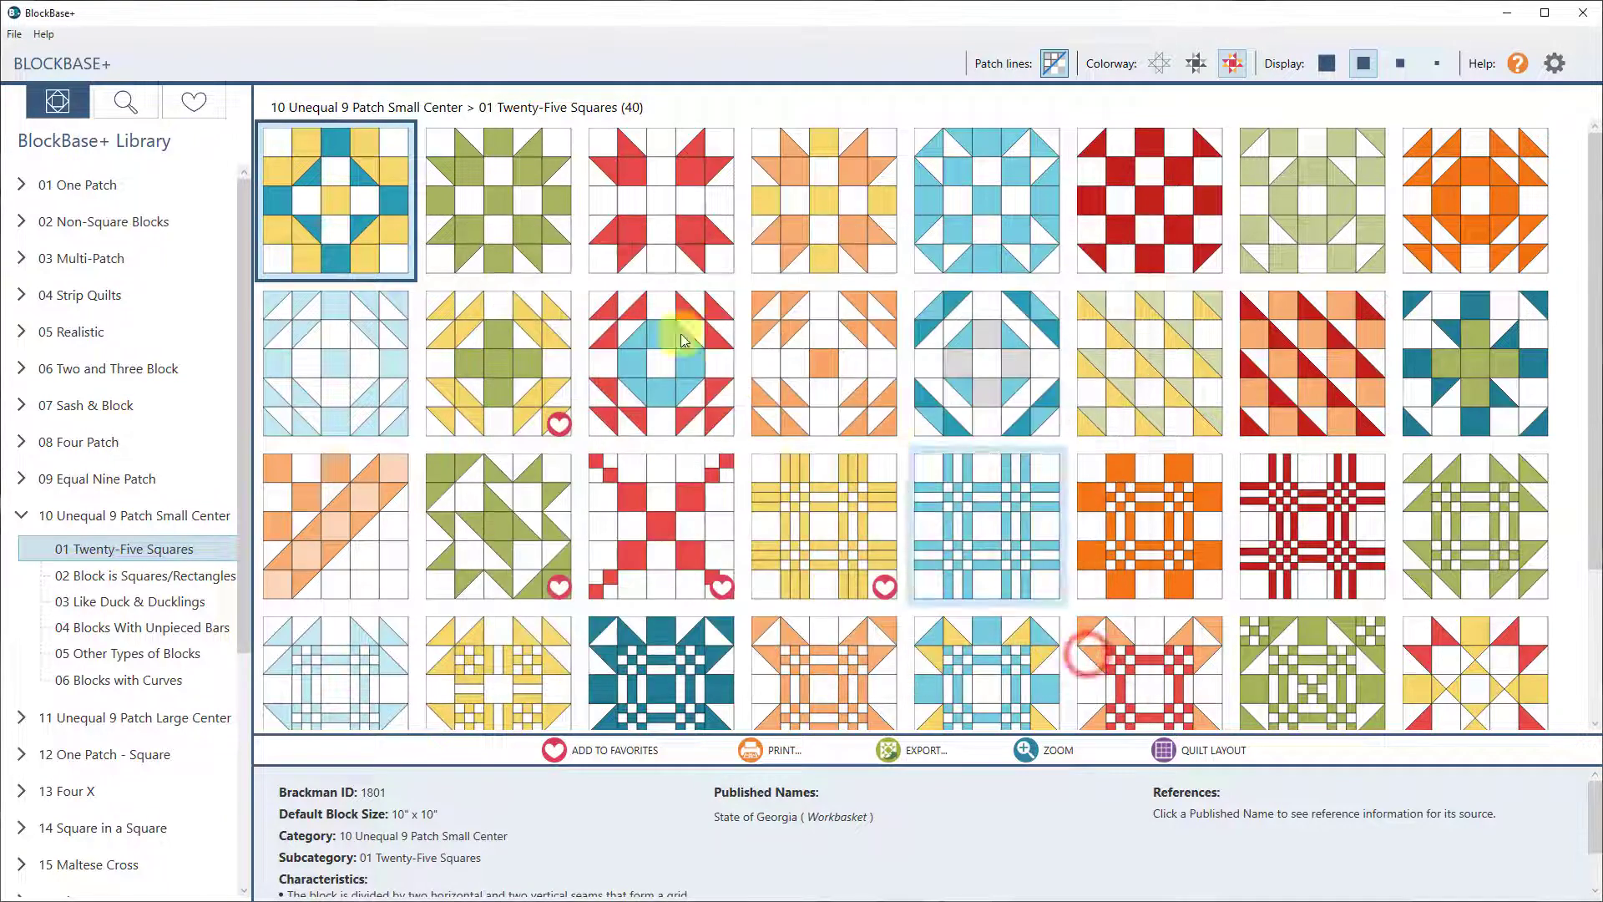
left_click(15, 38)
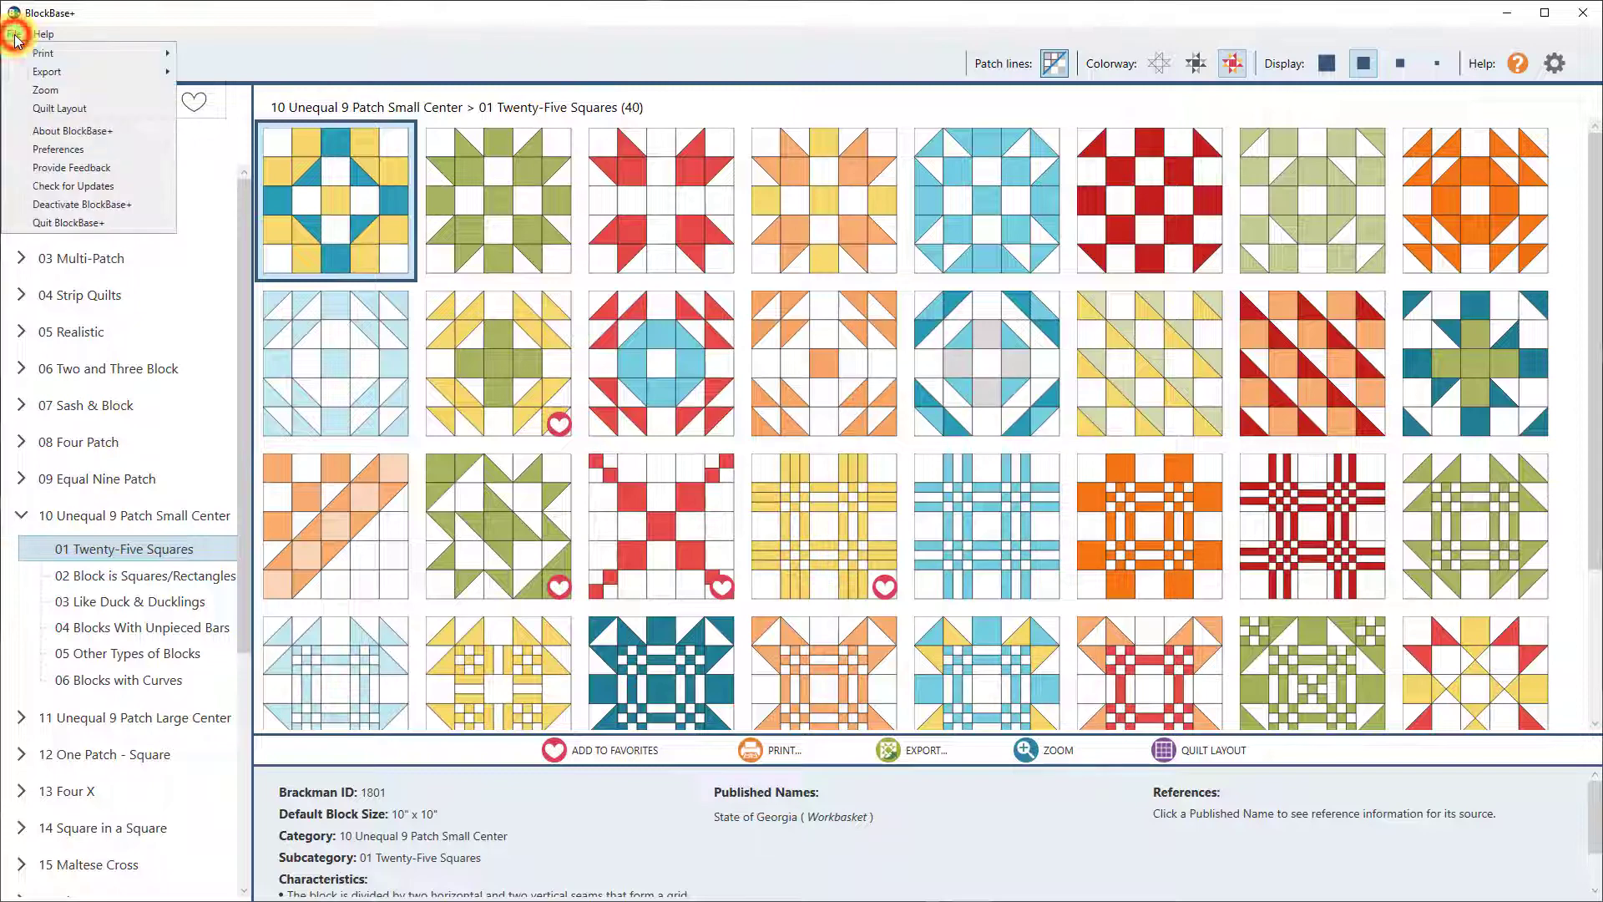
left_click(46, 197)
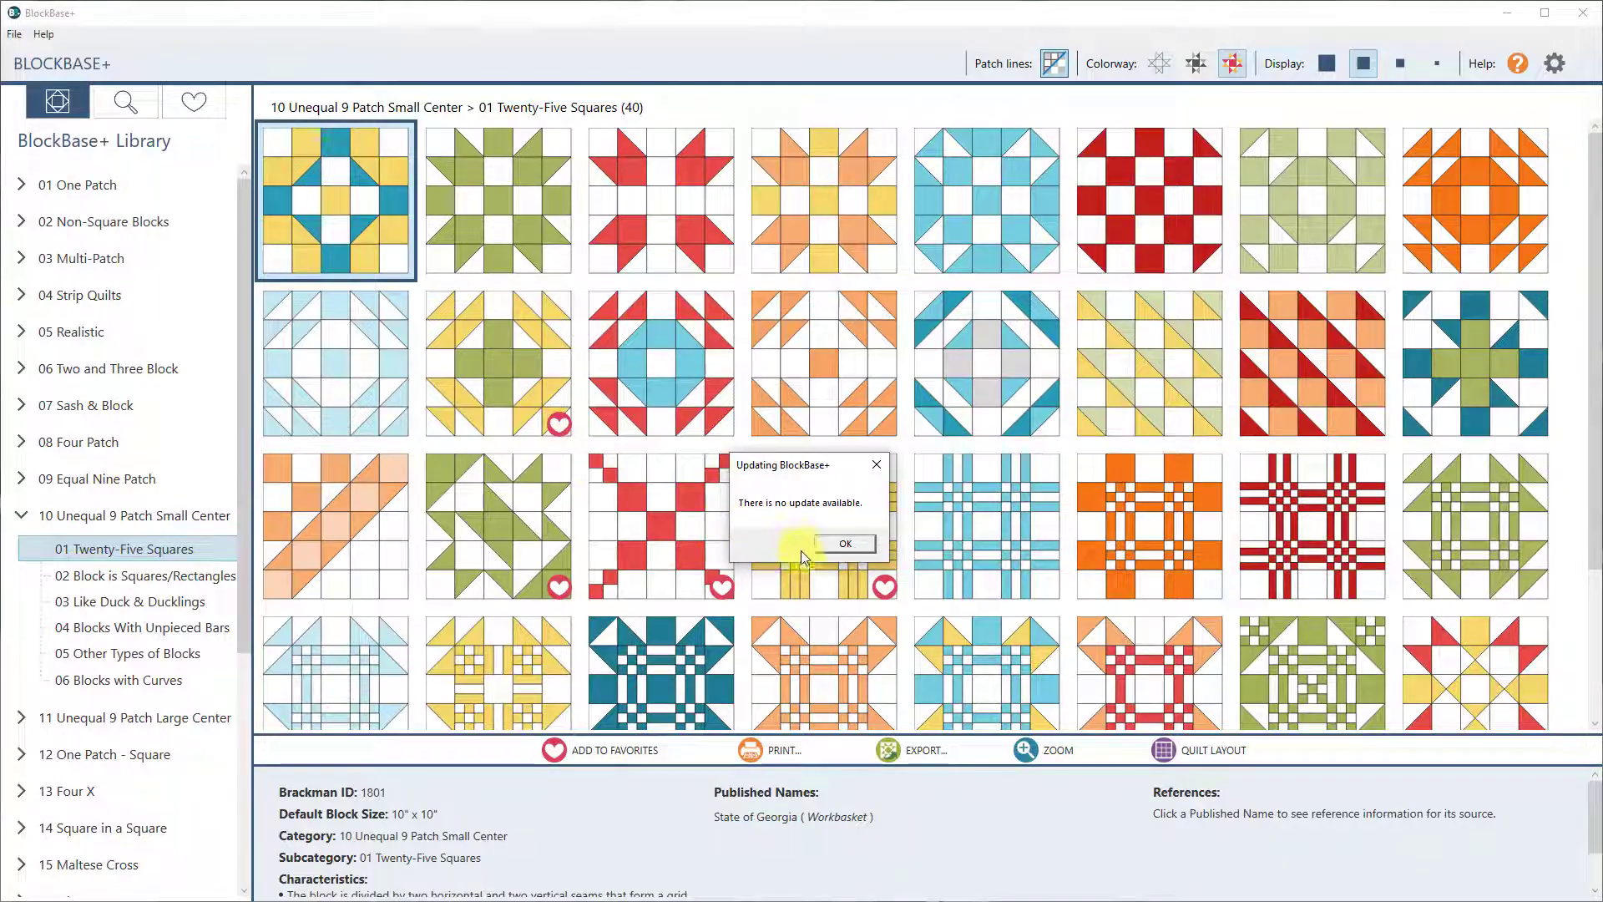
left_click(844, 544)
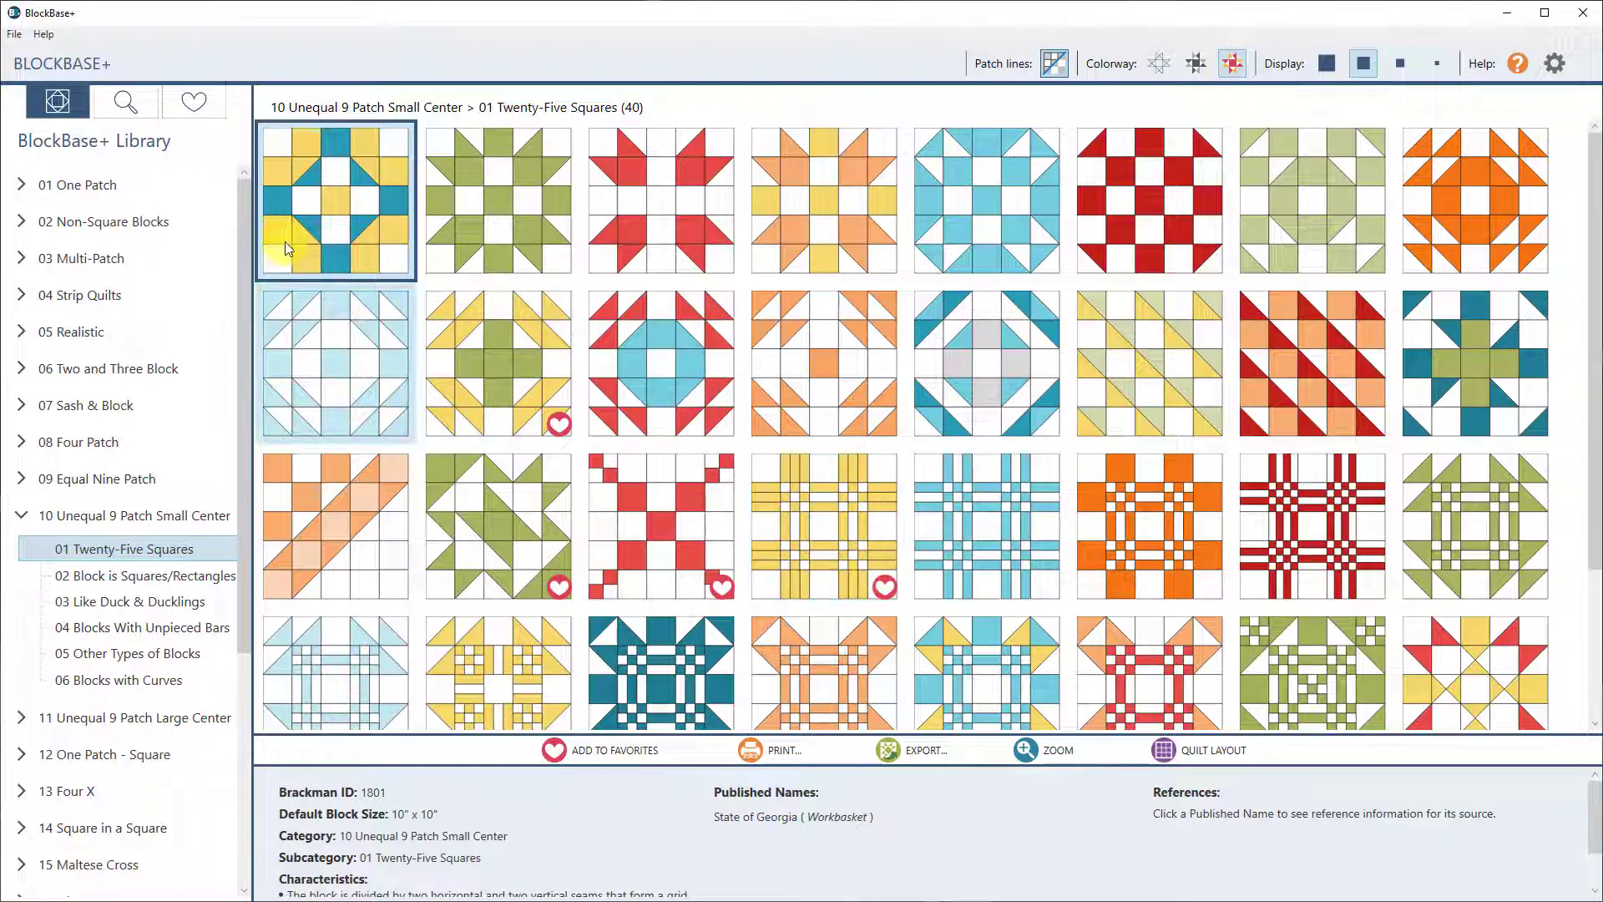
Show the heart-tab favorites and preview their Print Favorites contact sheet across four color pages
left_click(194, 103)
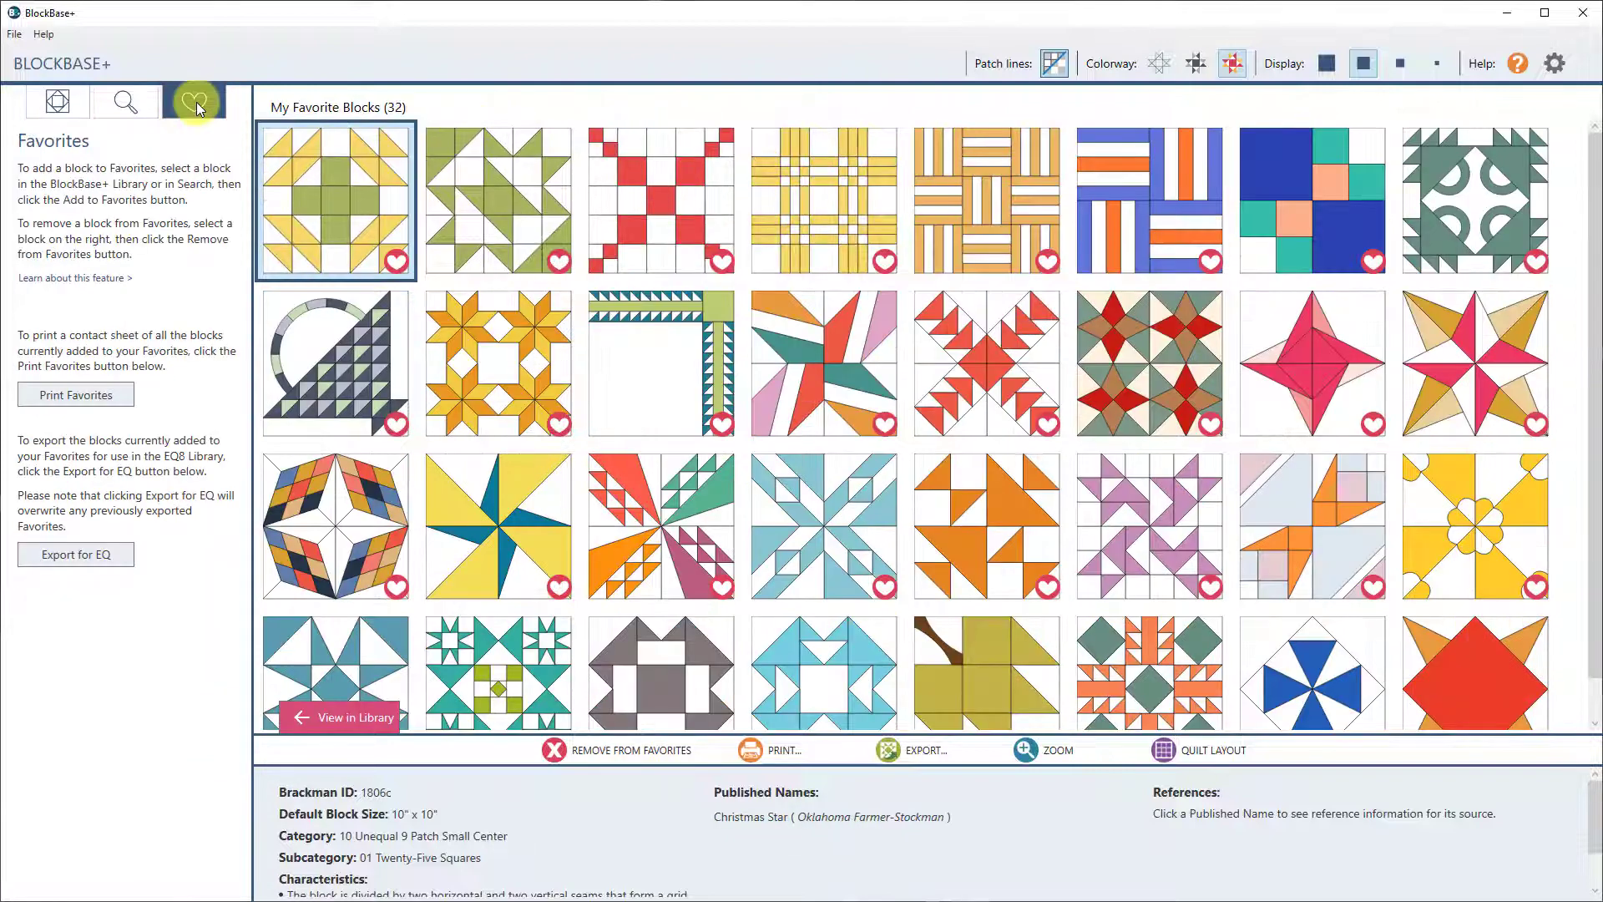
left_click(92, 402)
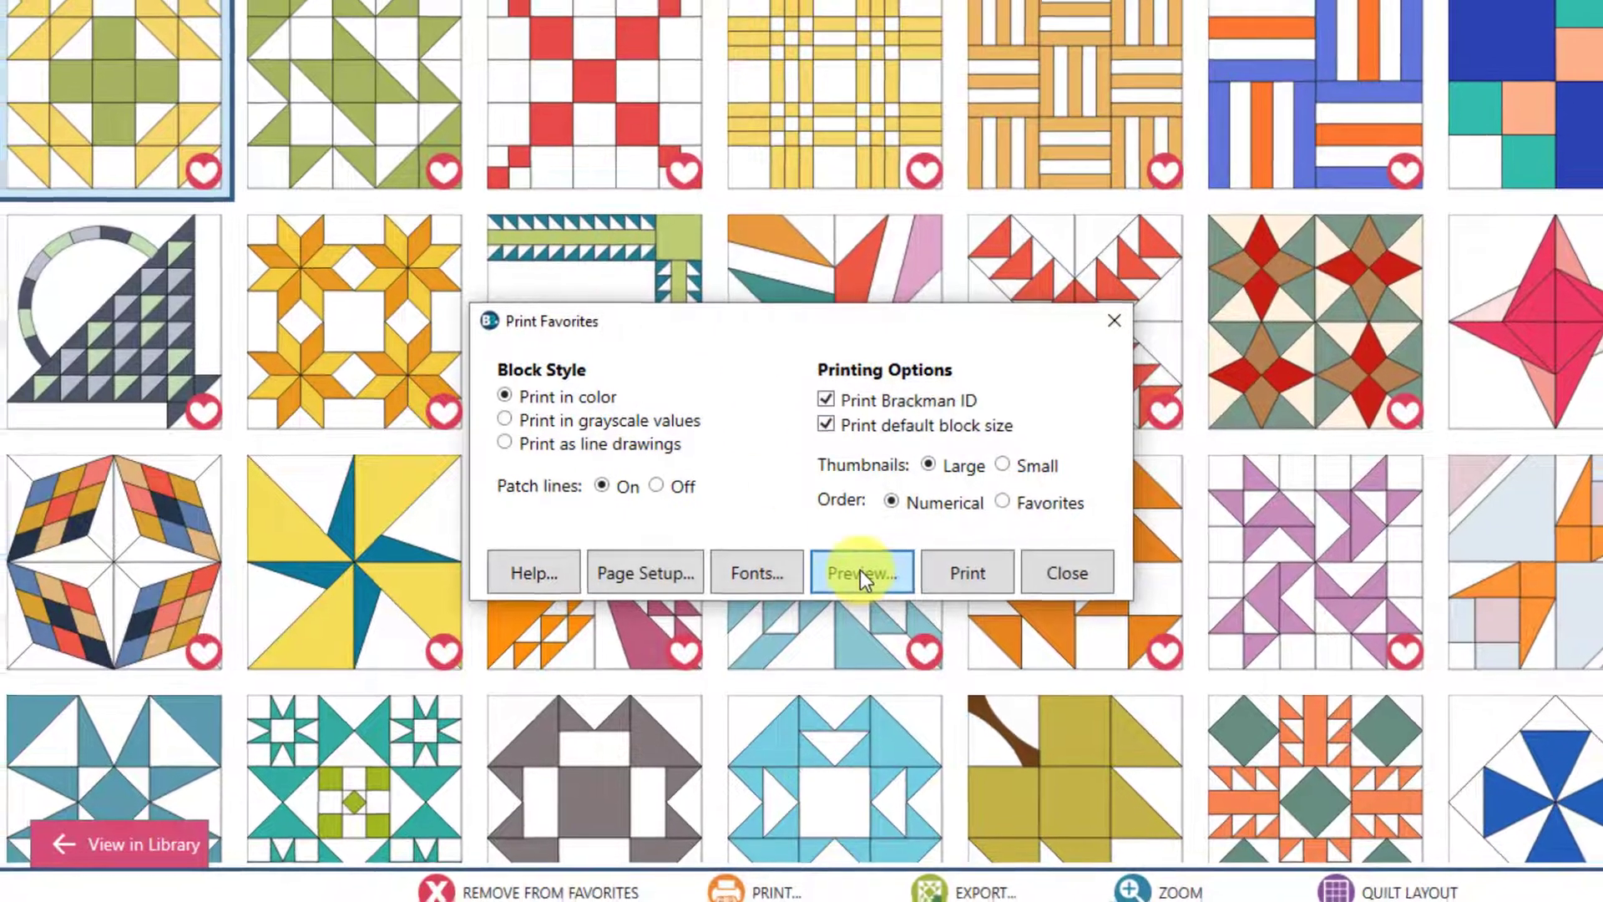
left_click(857, 574)
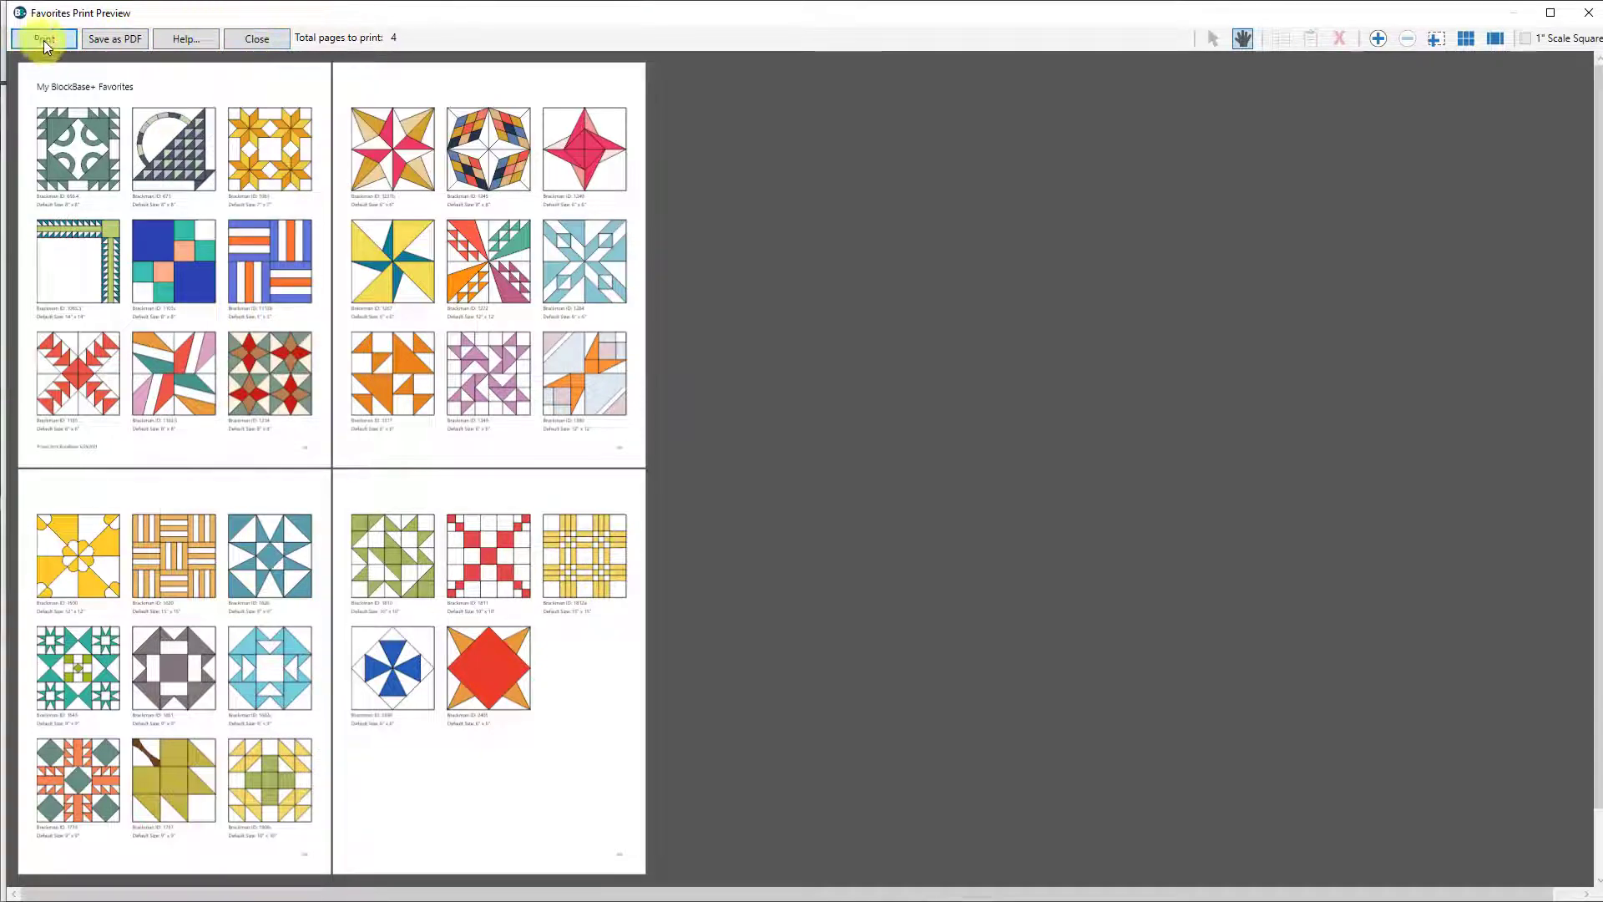
Set Print Favorites to small thumbnails, no default block sizes, and grayscale values
left_click(277, 39)
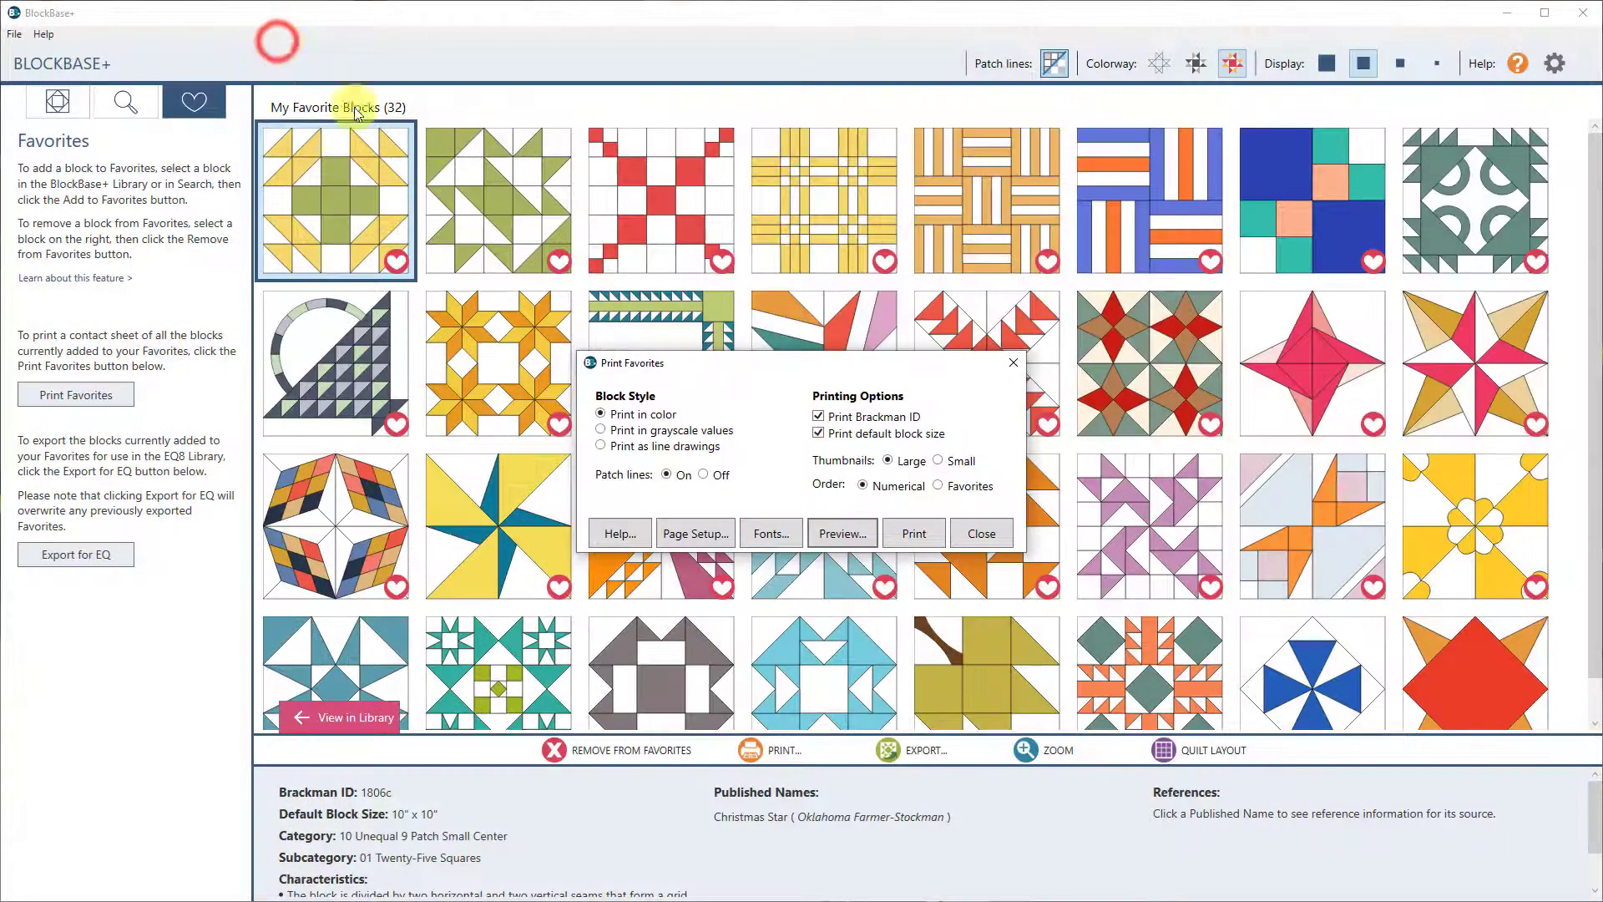
left_click(938, 461)
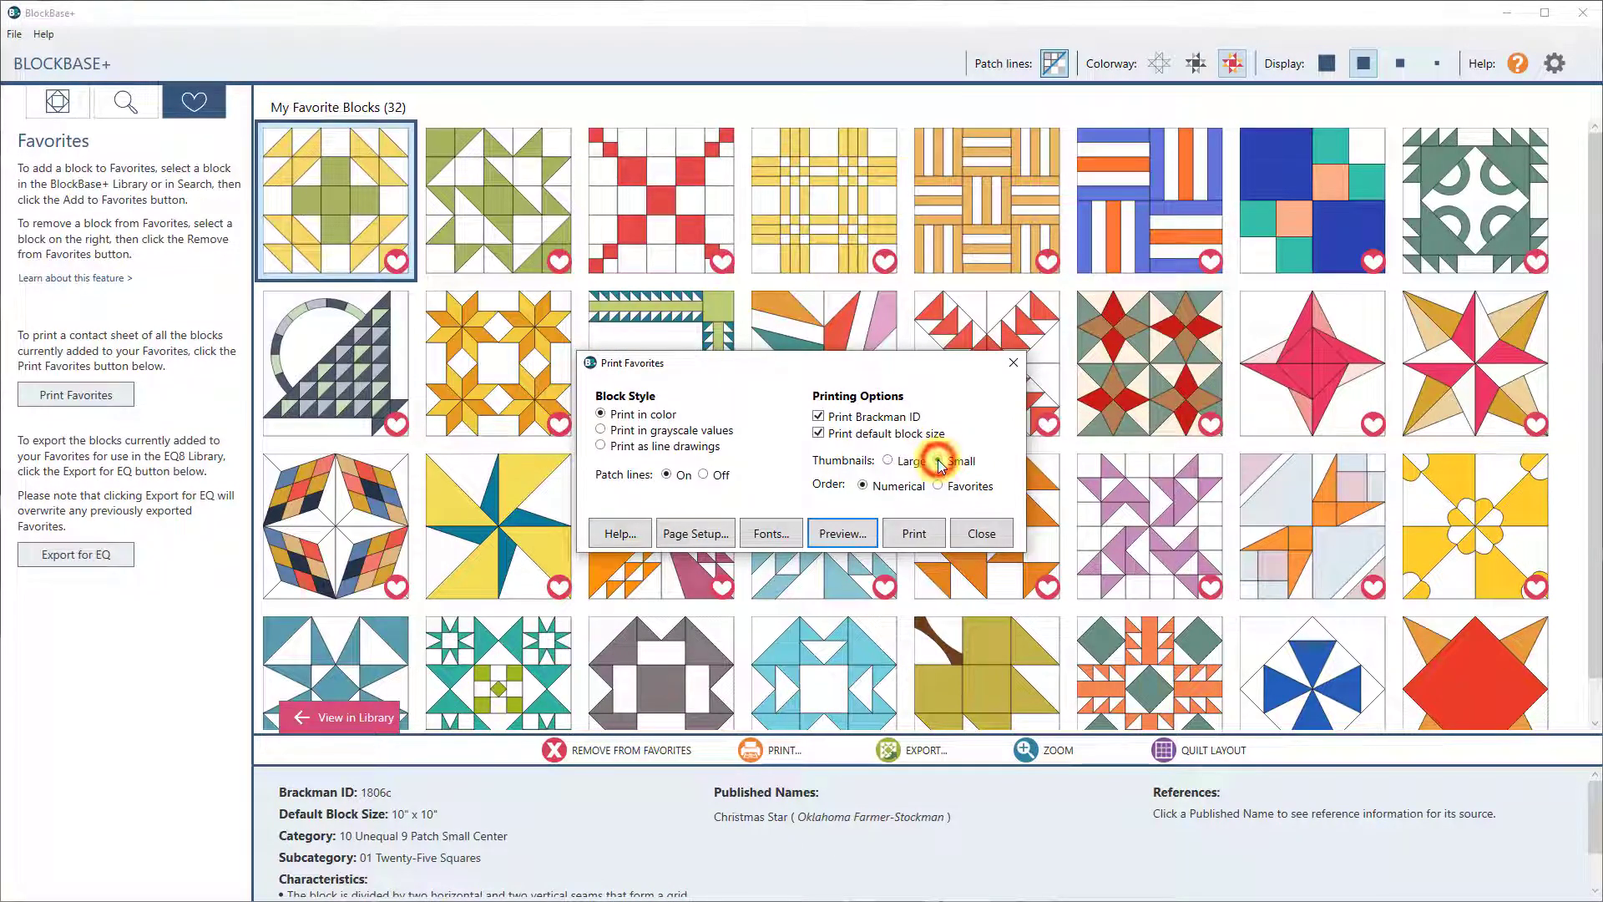
left_click(819, 436)
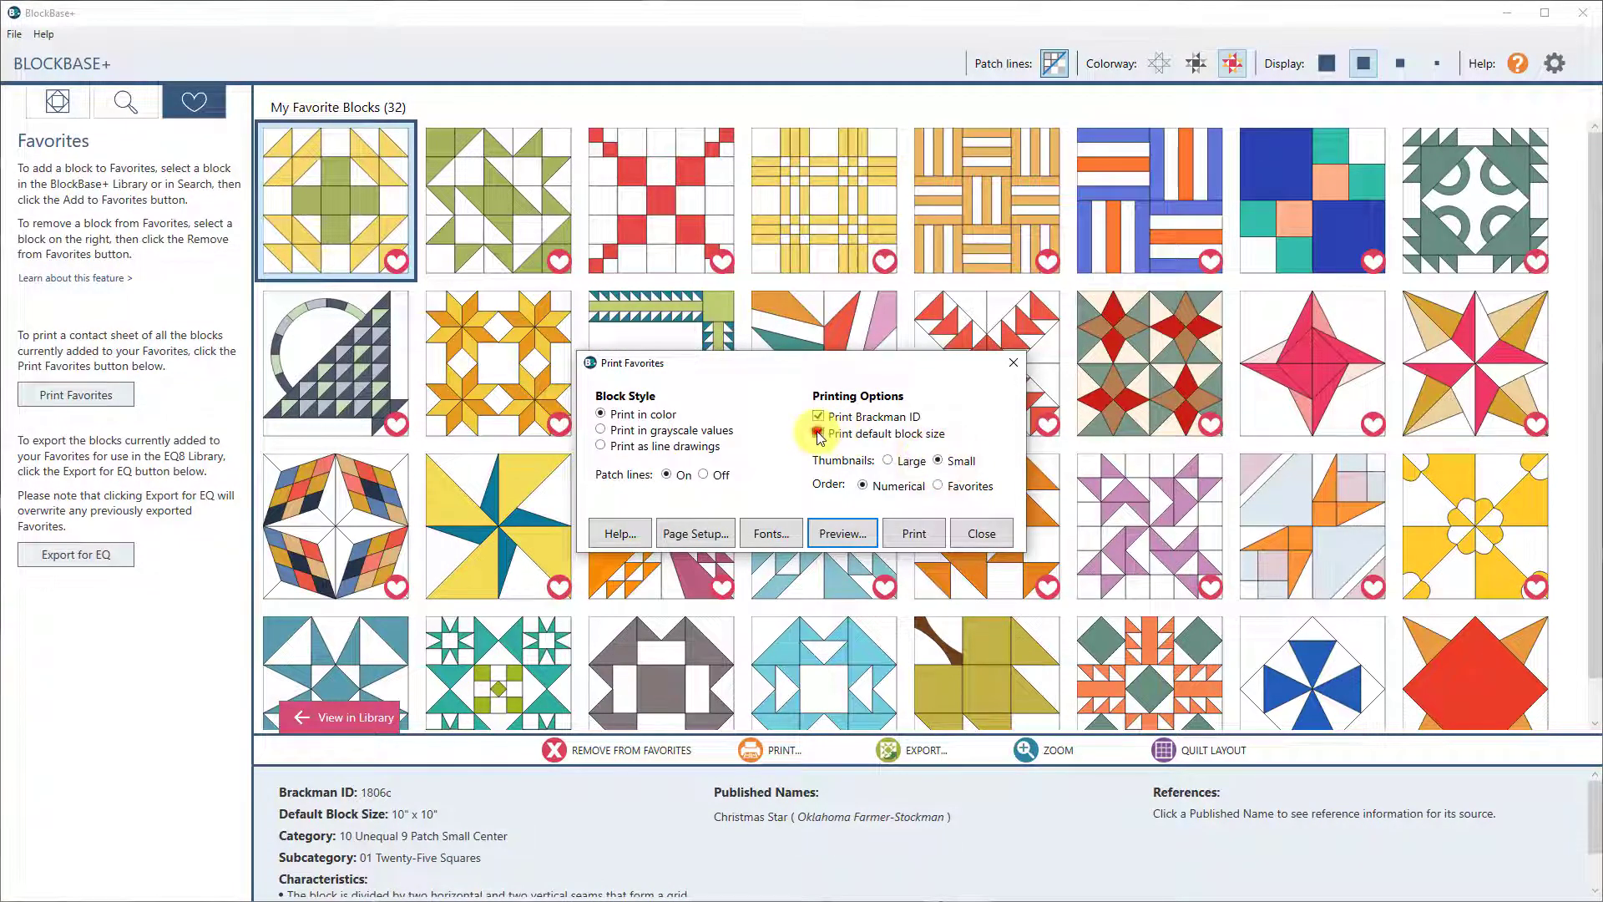
left_click(618, 431)
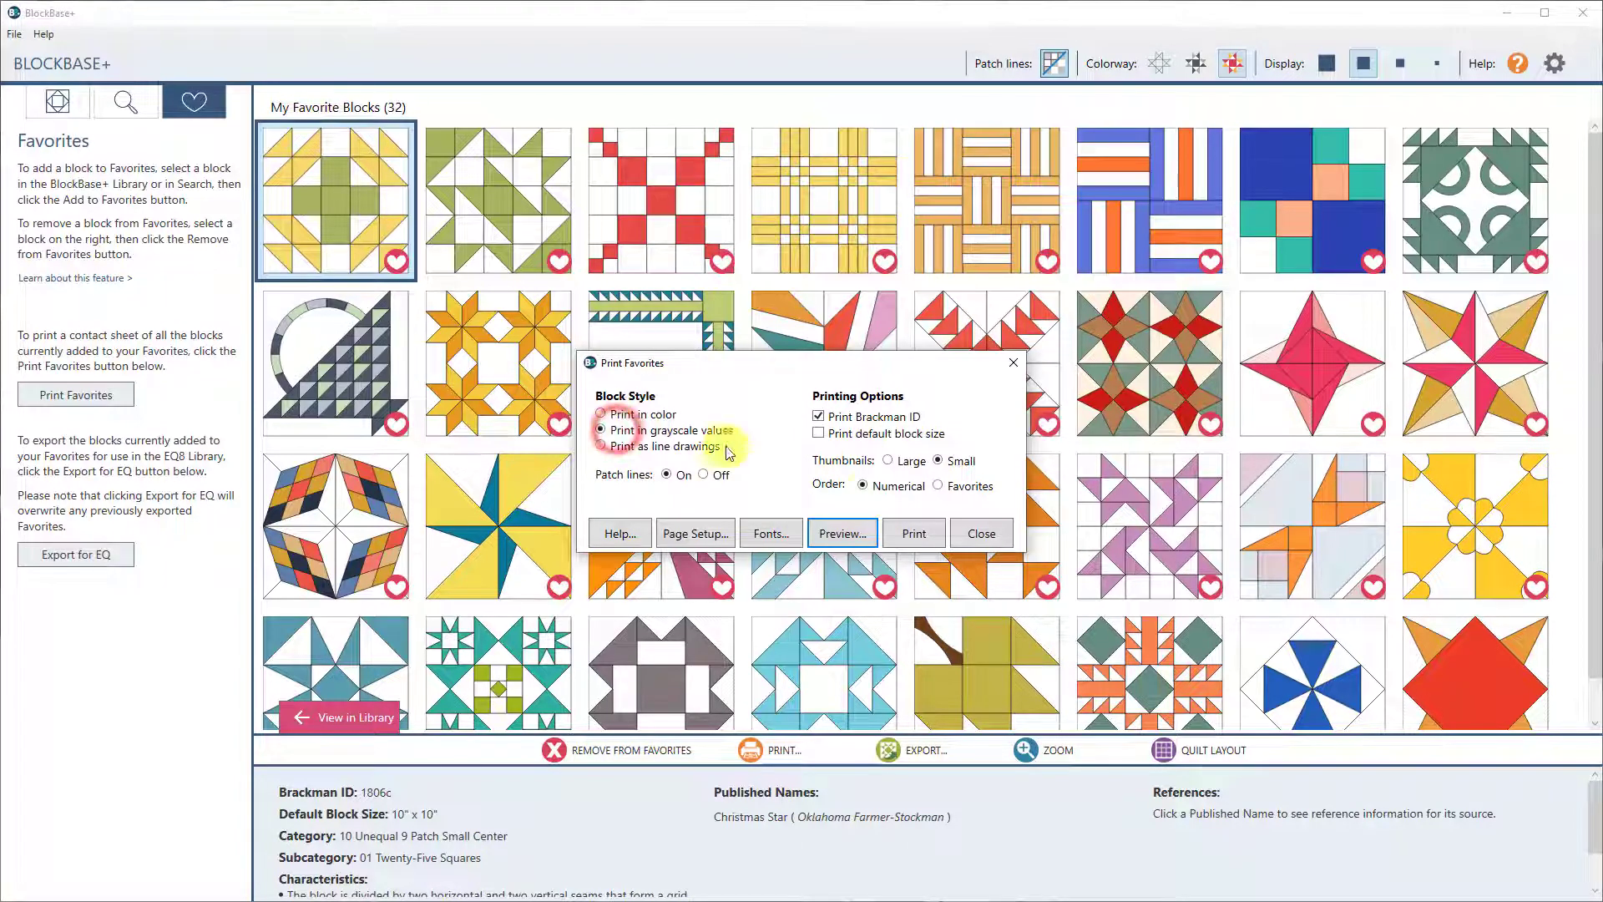
Preview the two-page grayscale contact sheet, zooming into the top of page one
left_click(840, 535)
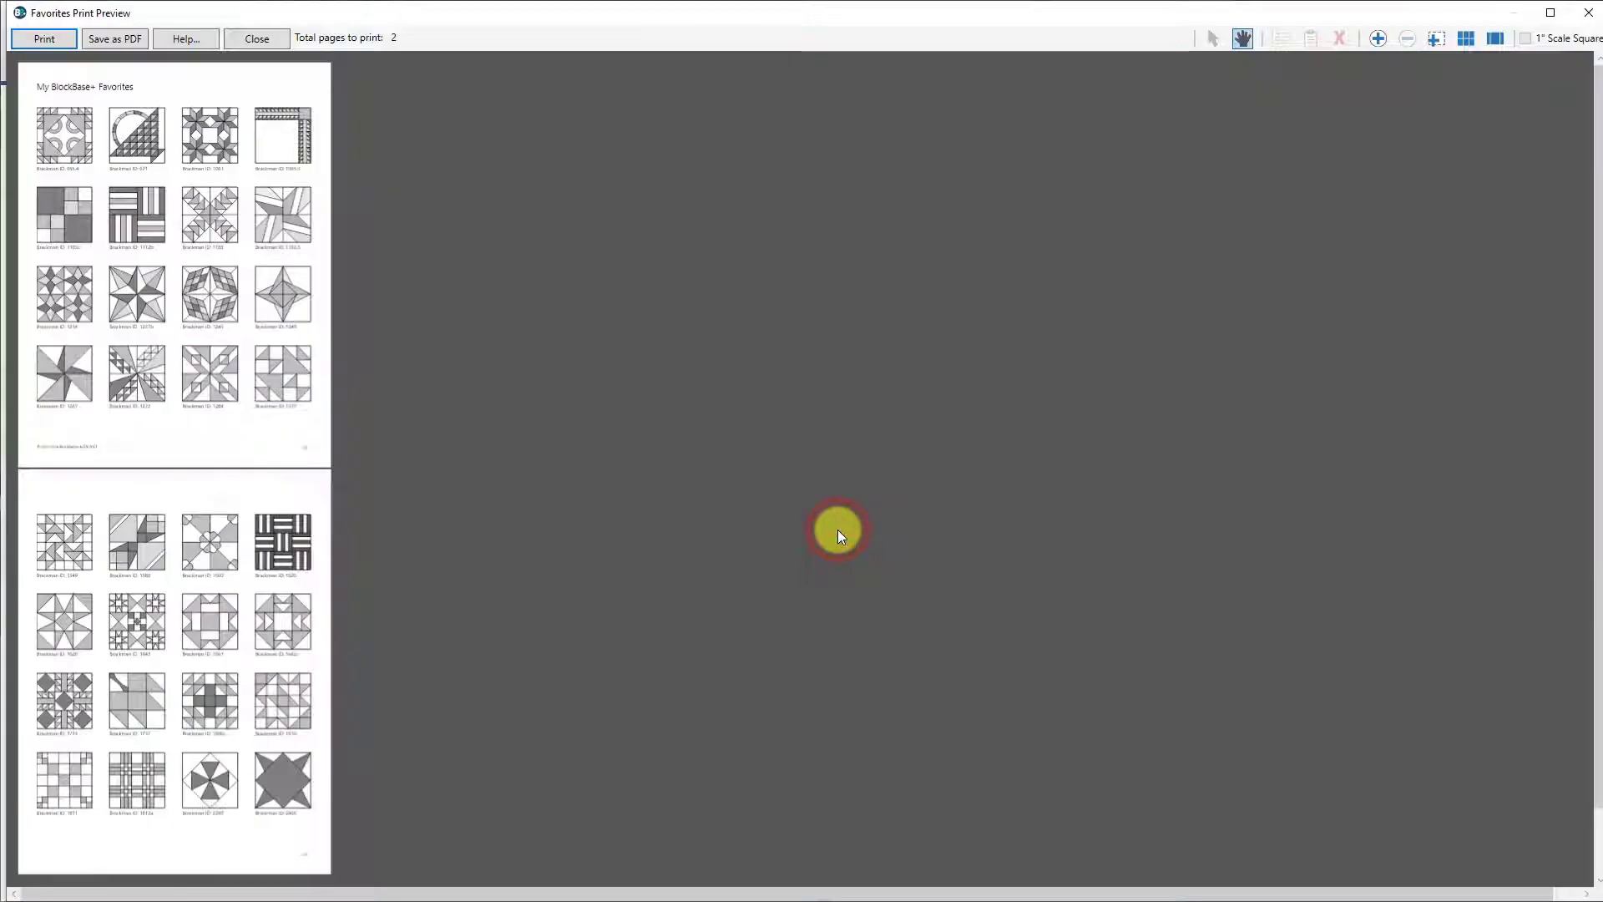
left_click(1436, 38)
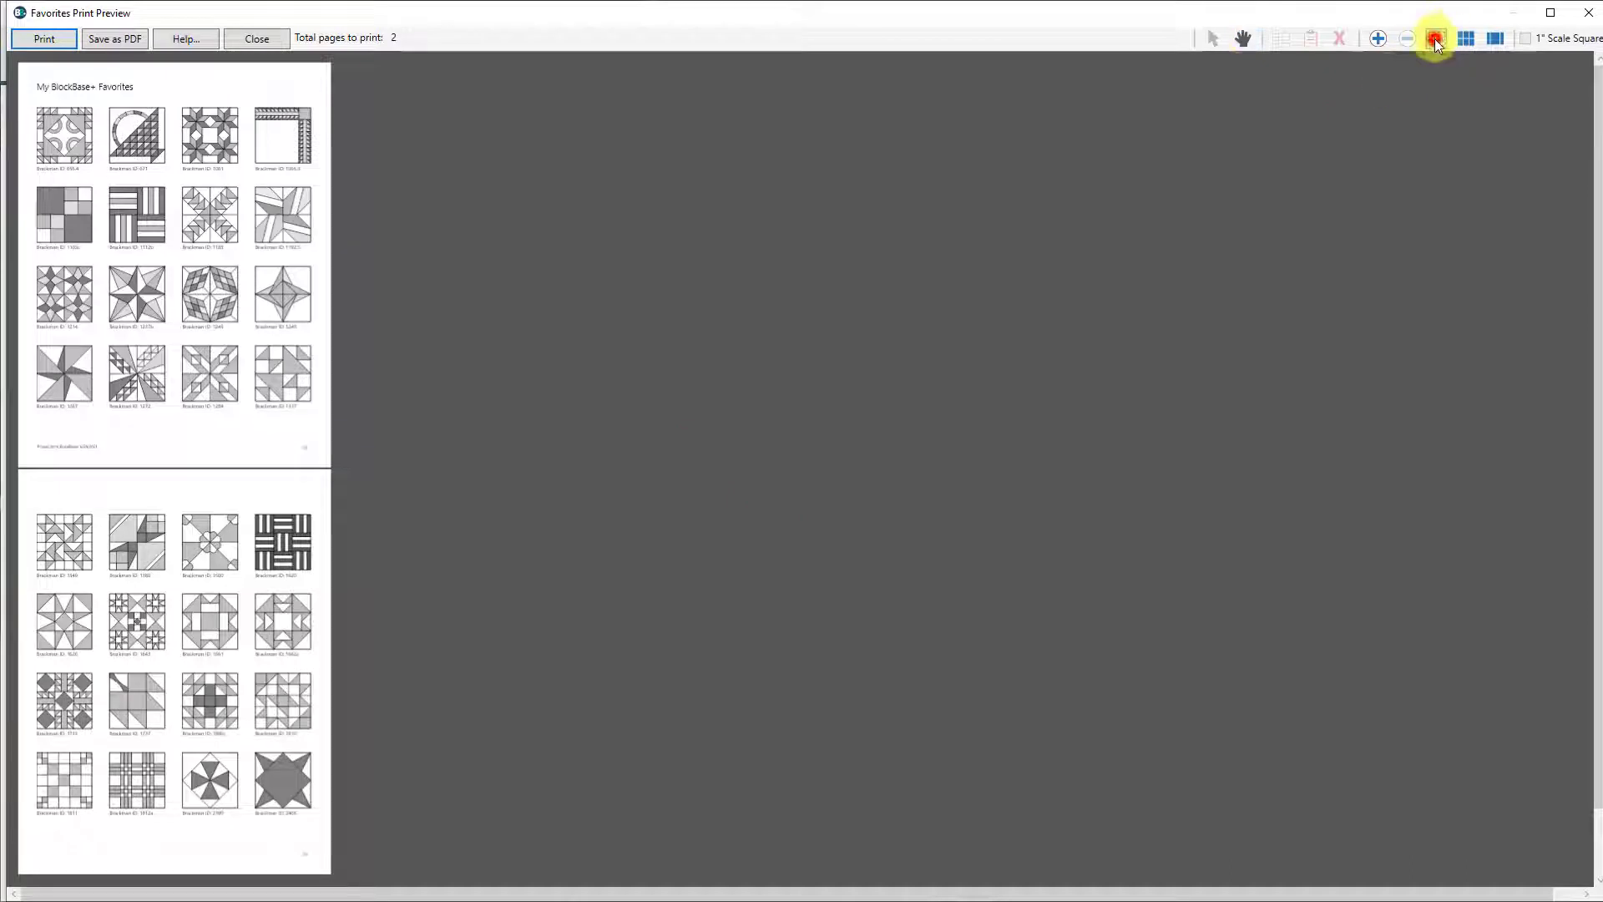
left_click_drag(17, 75, 337, 338)
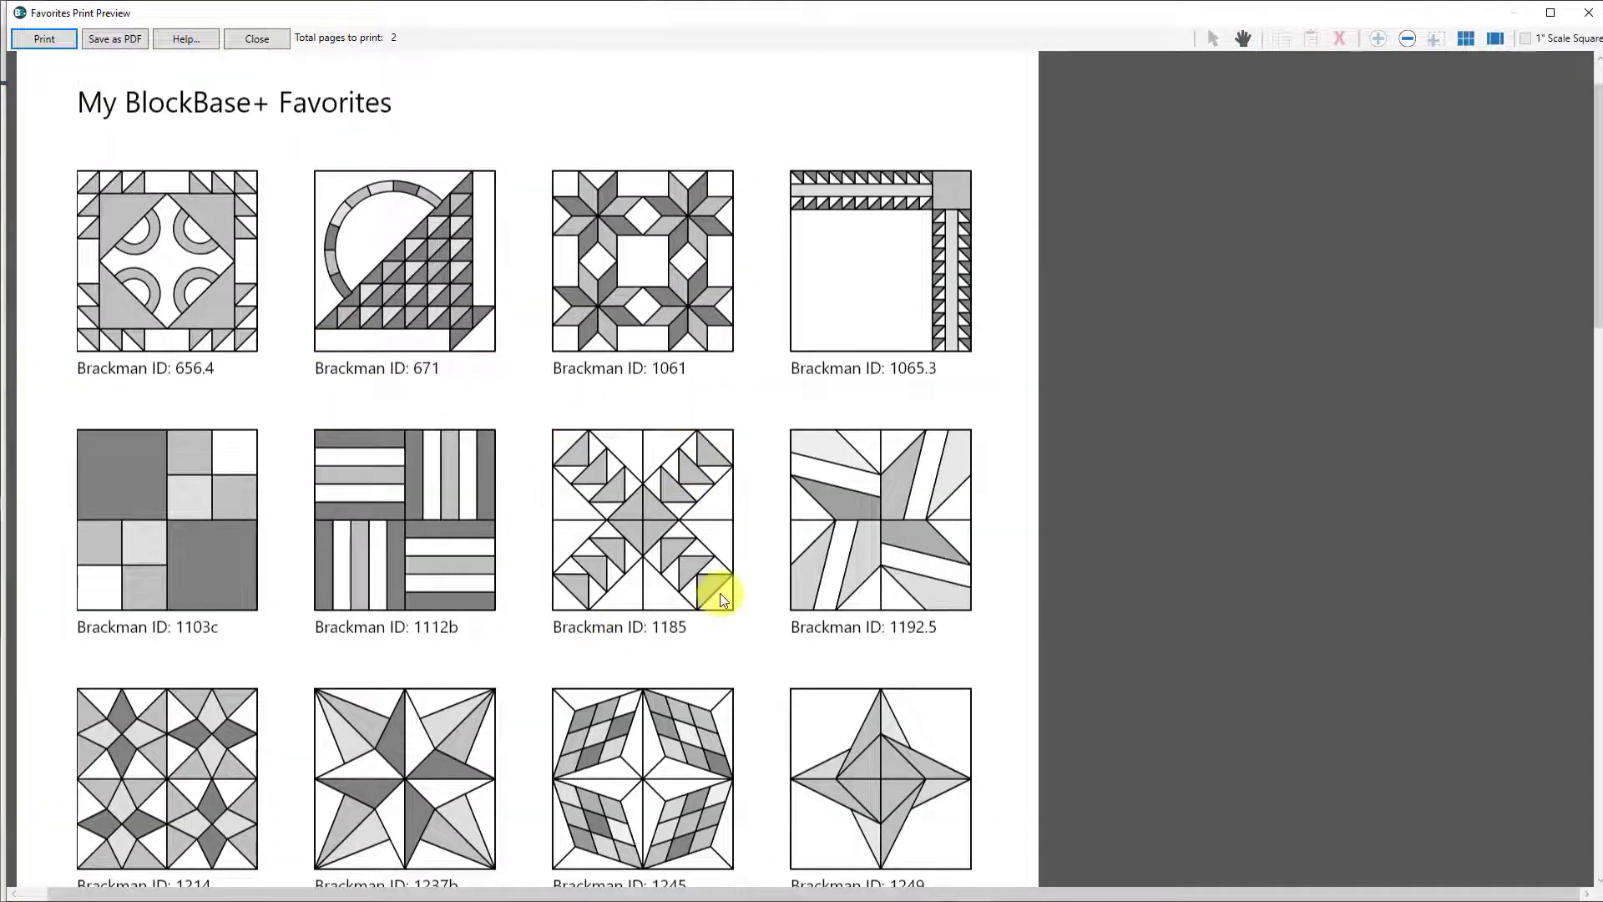
scroll(719, 593, "down", 5)
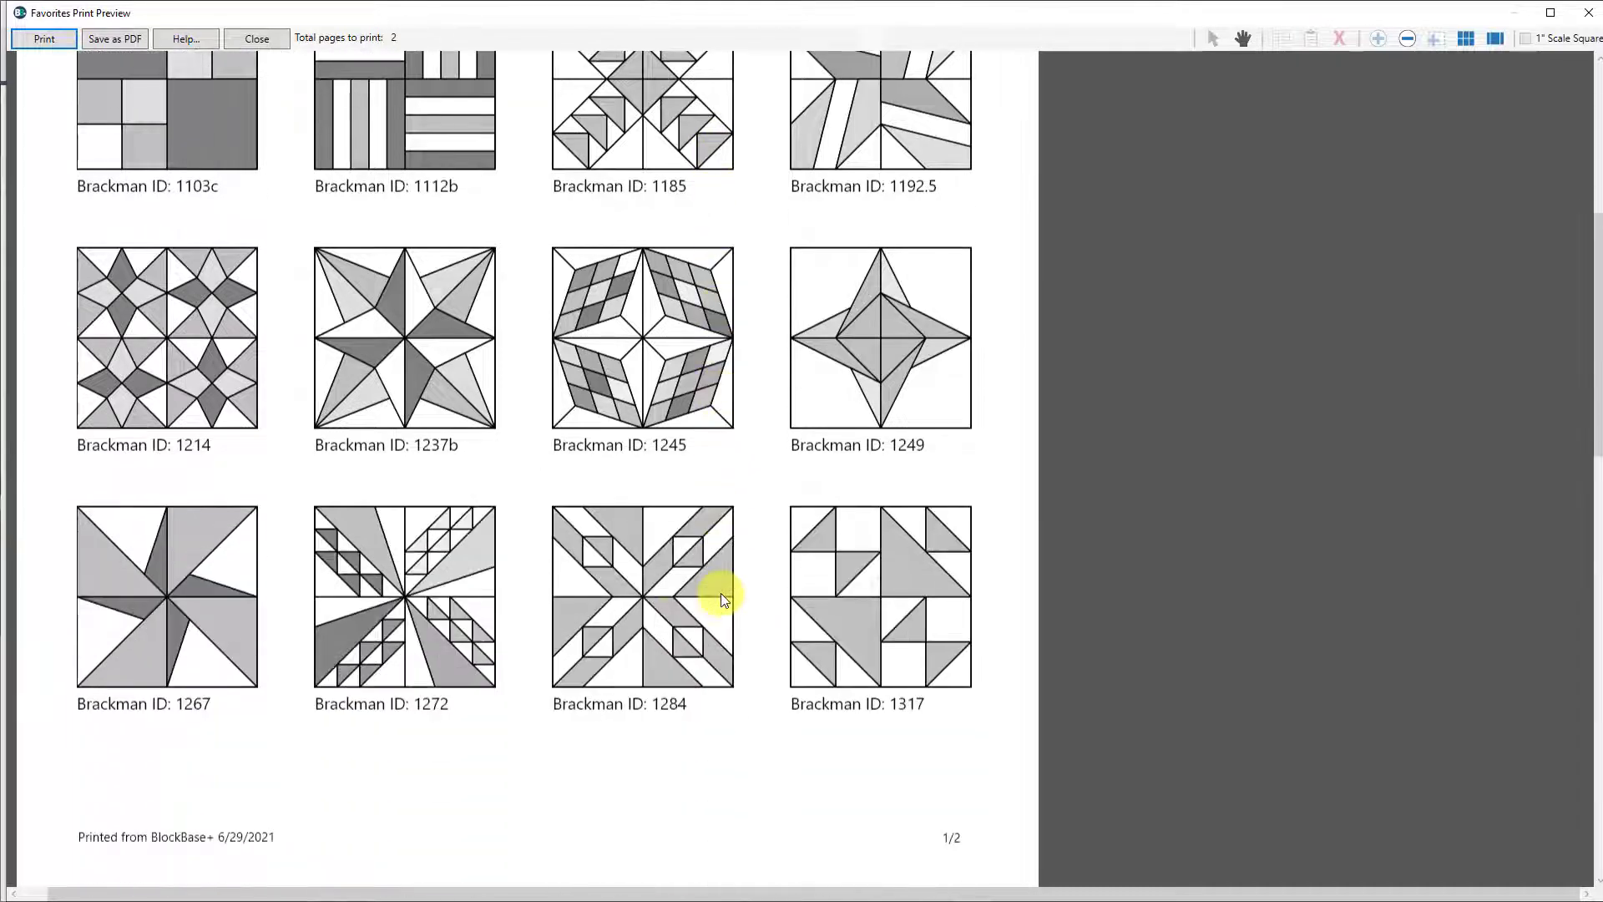
scroll(720, 593, "down", 8)
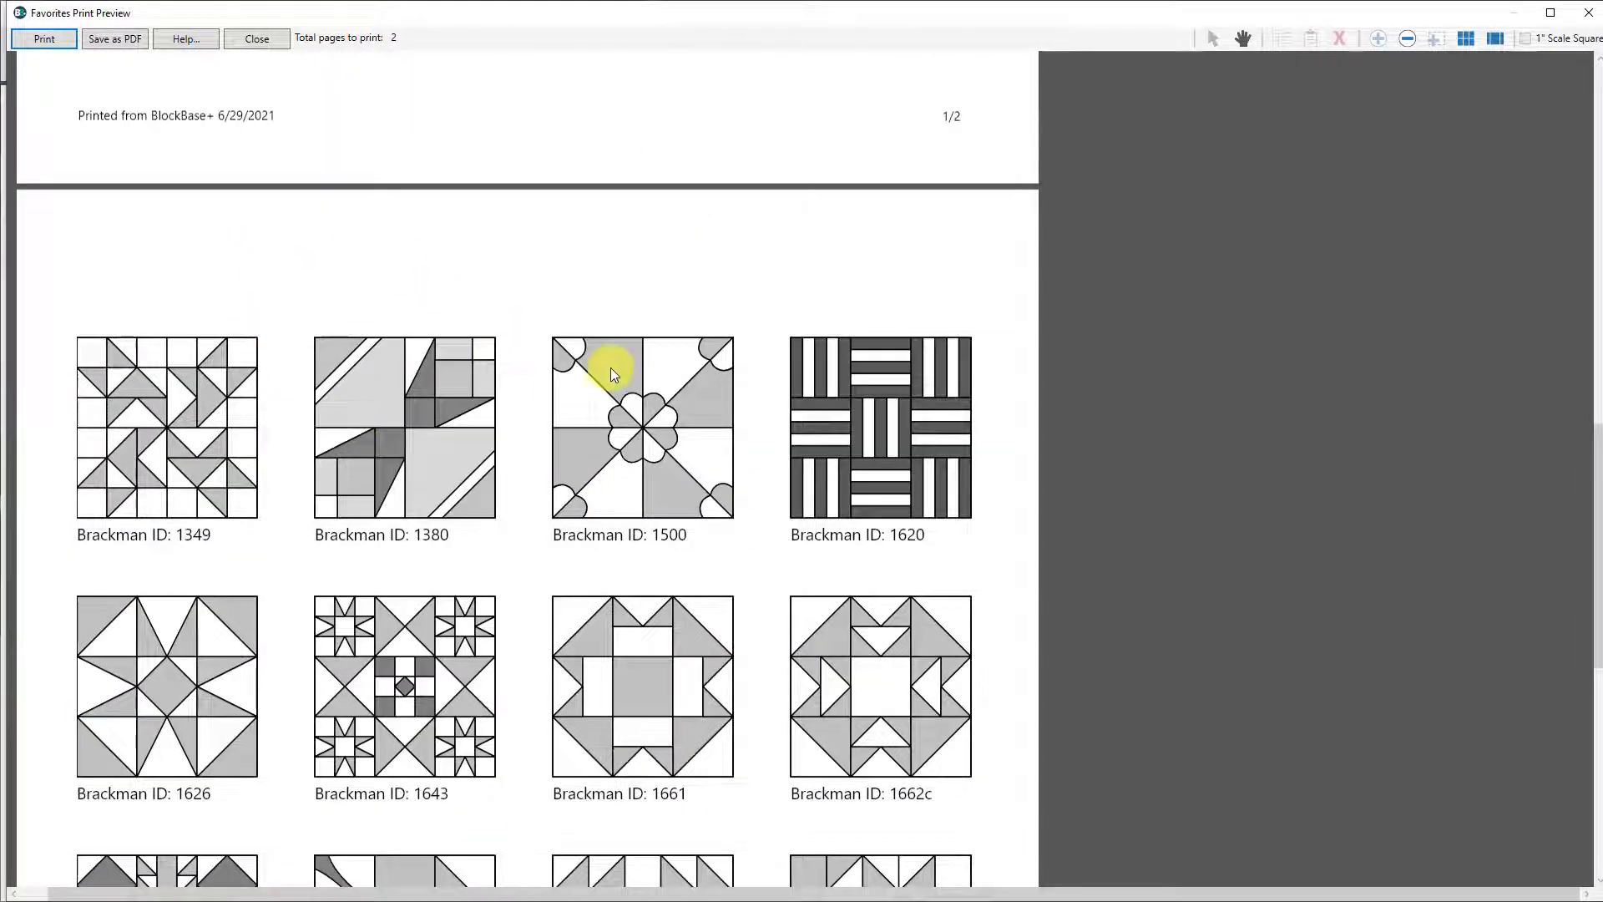
left_click(266, 39)
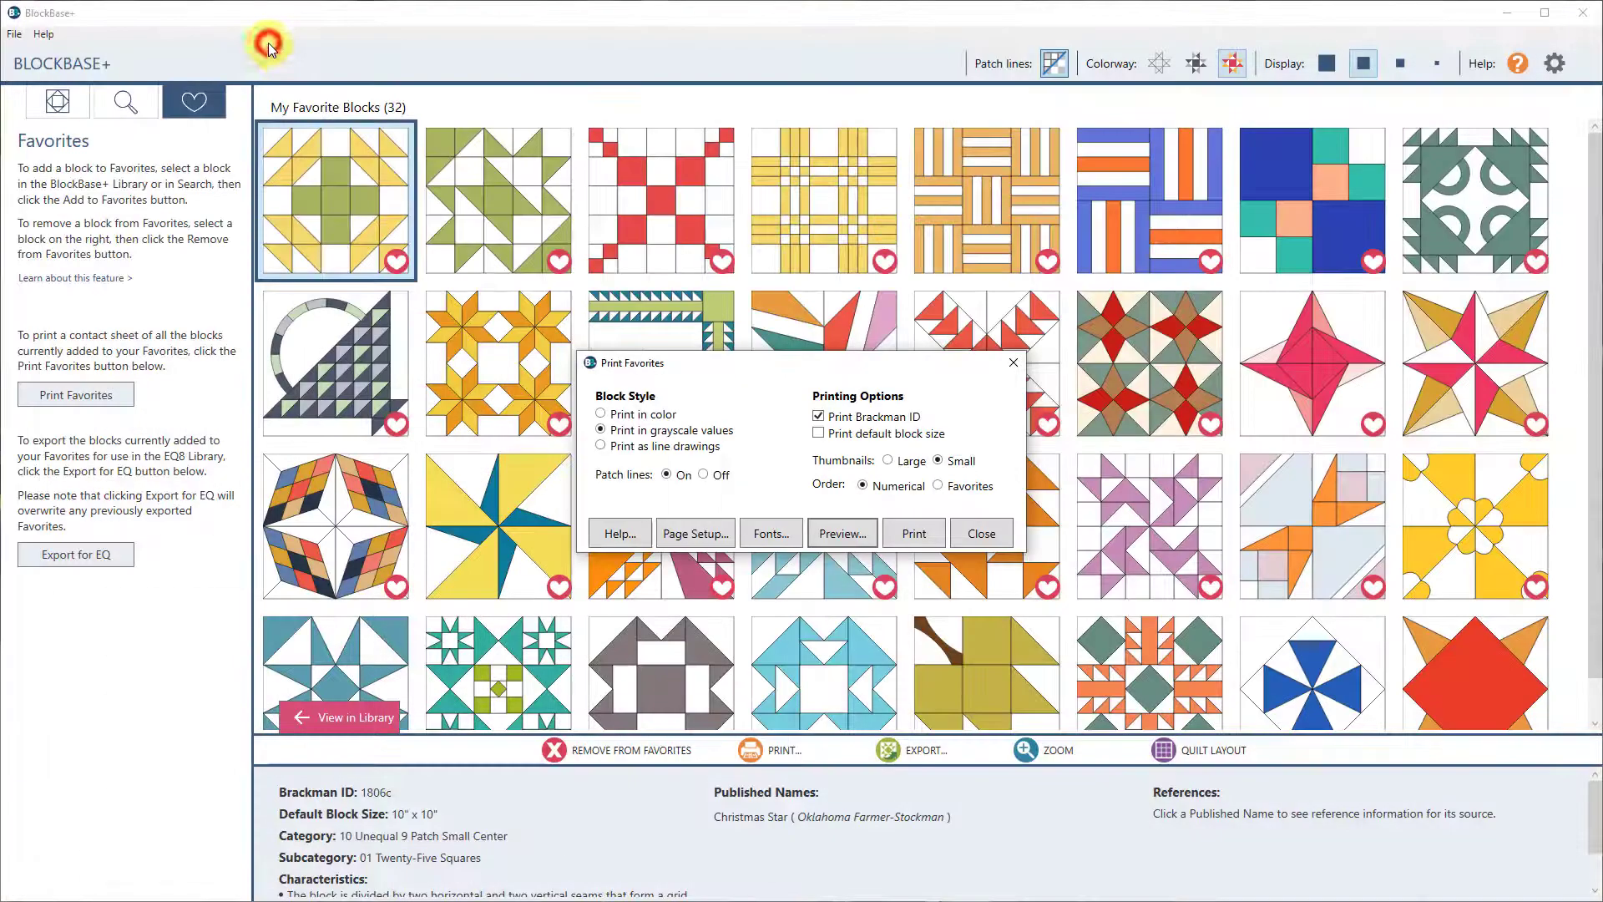
Export all 32 favorites to the EQ8 Block Library with Export for EQ and dismiss the confirmation
left_click(977, 535)
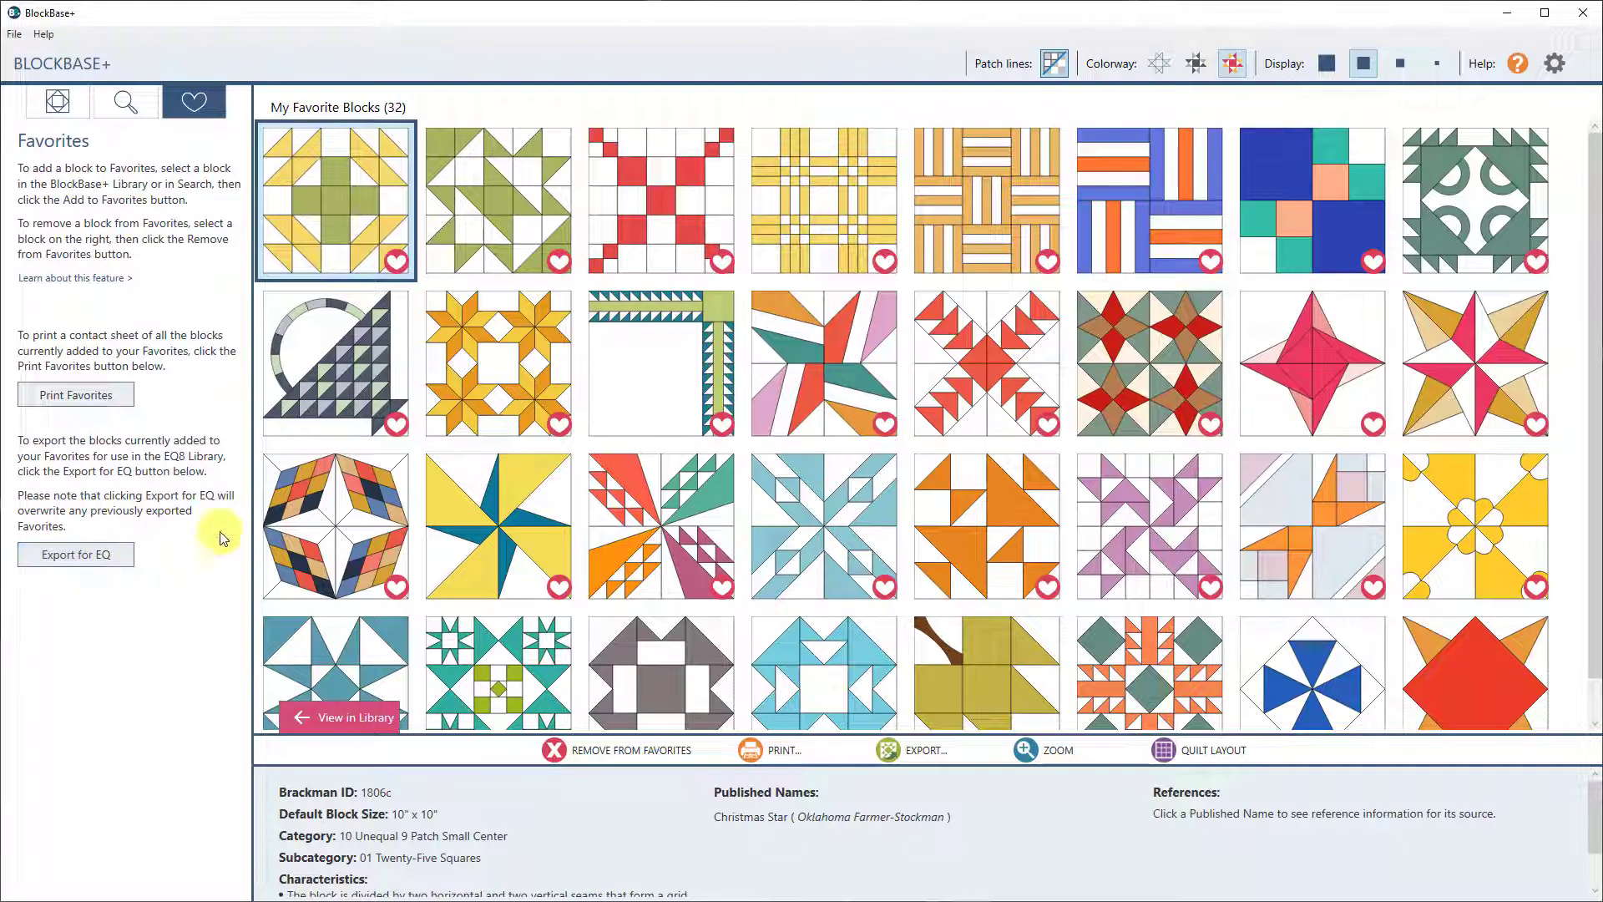
left_click(72, 103)
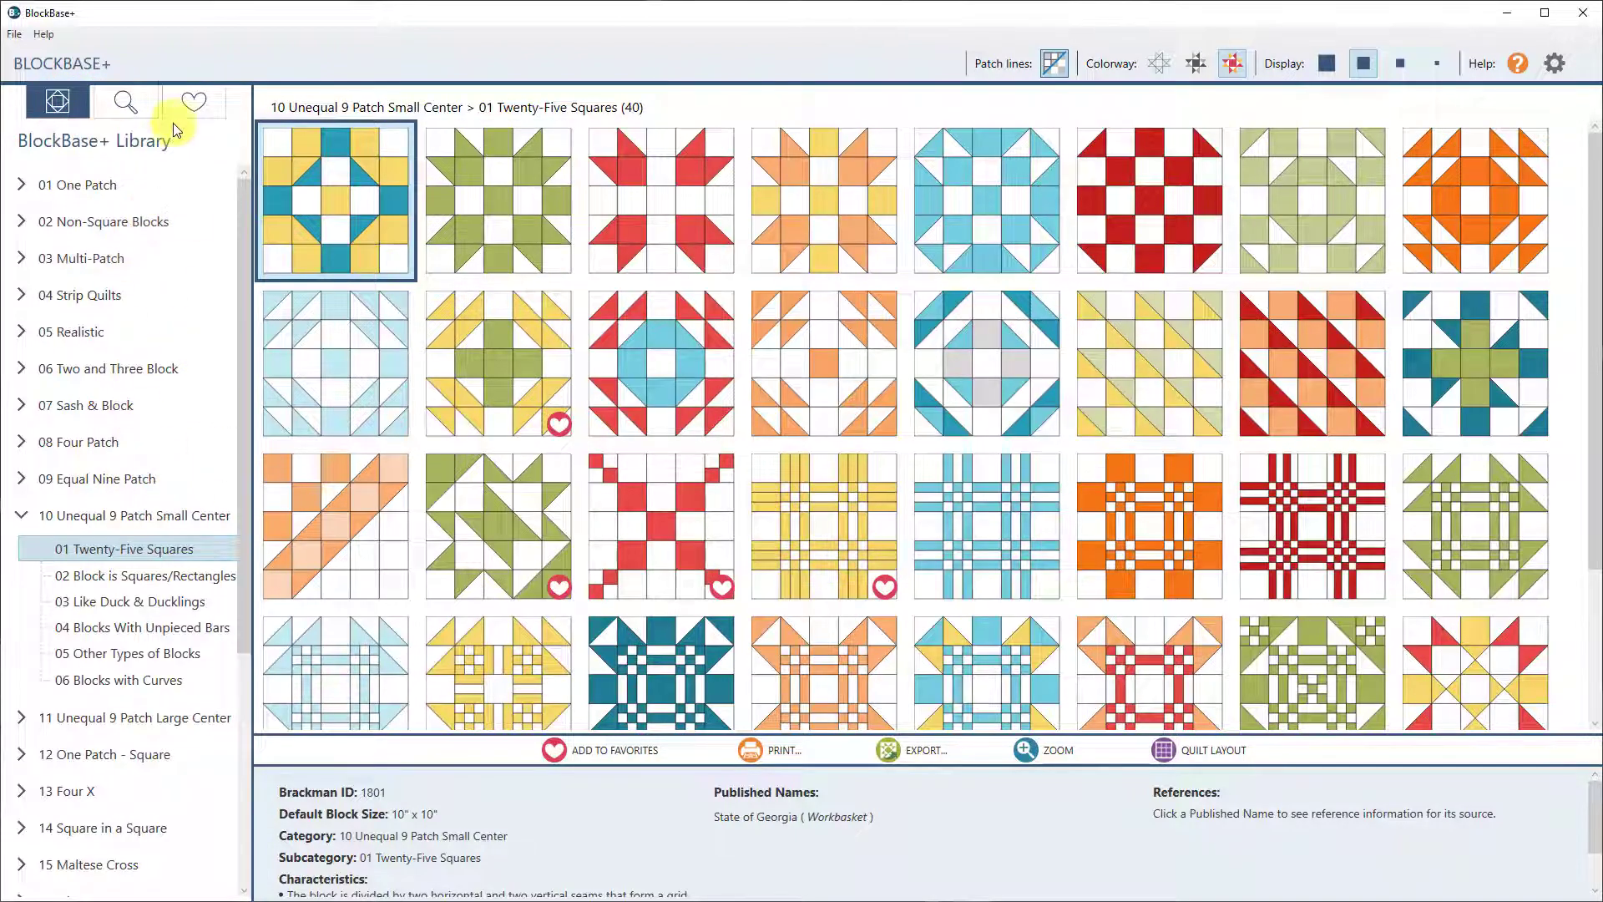
left_click(187, 103)
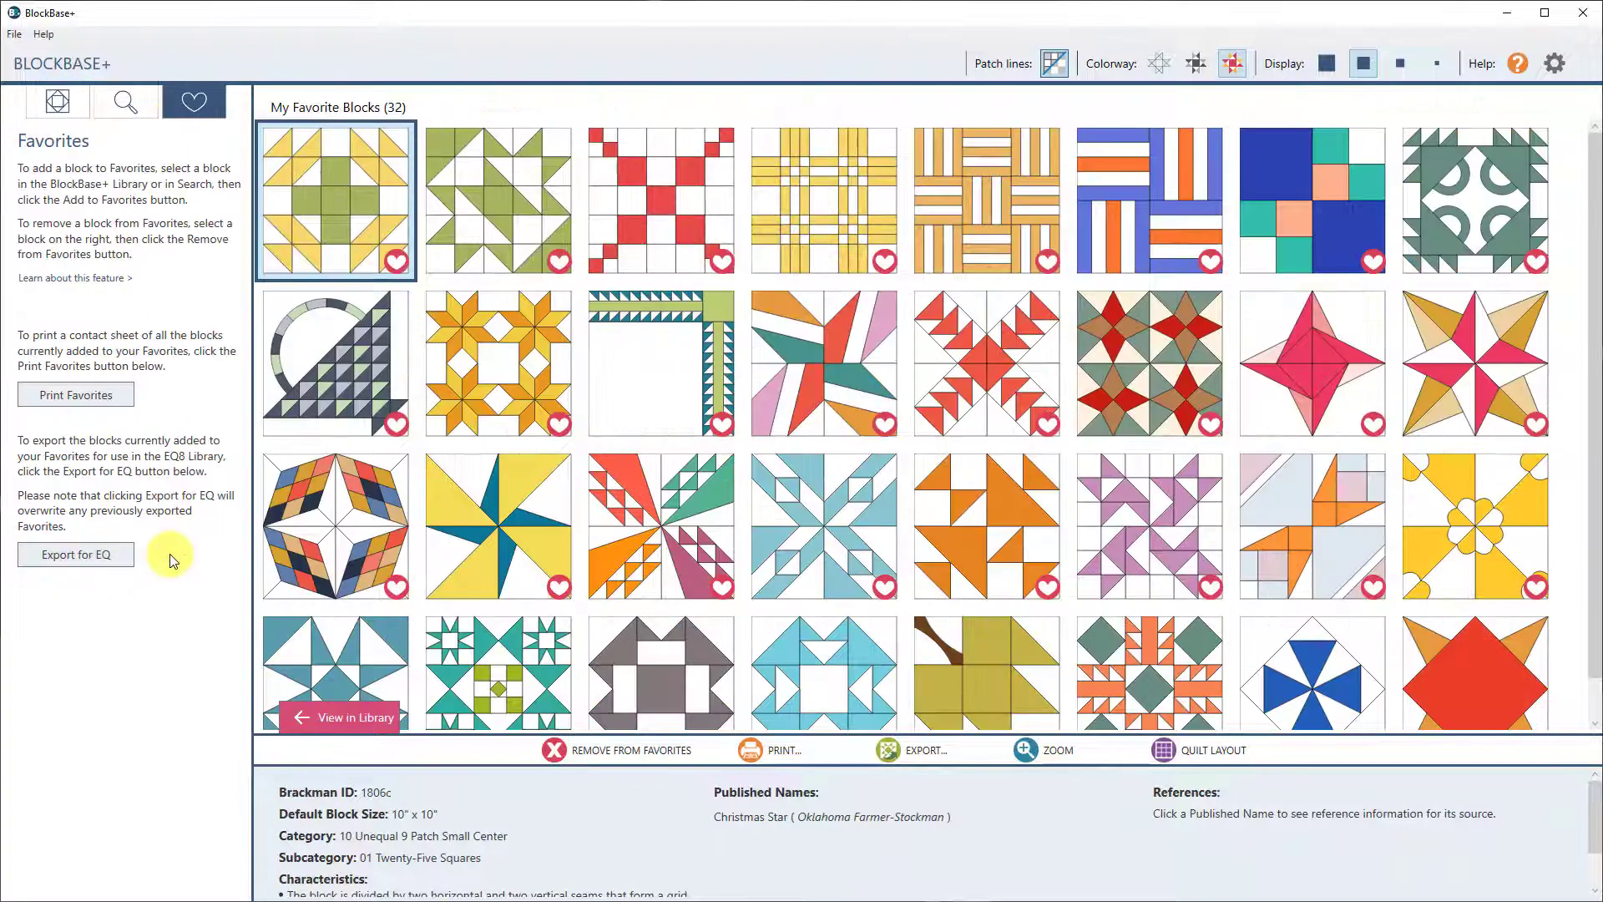
left_click(81, 555)
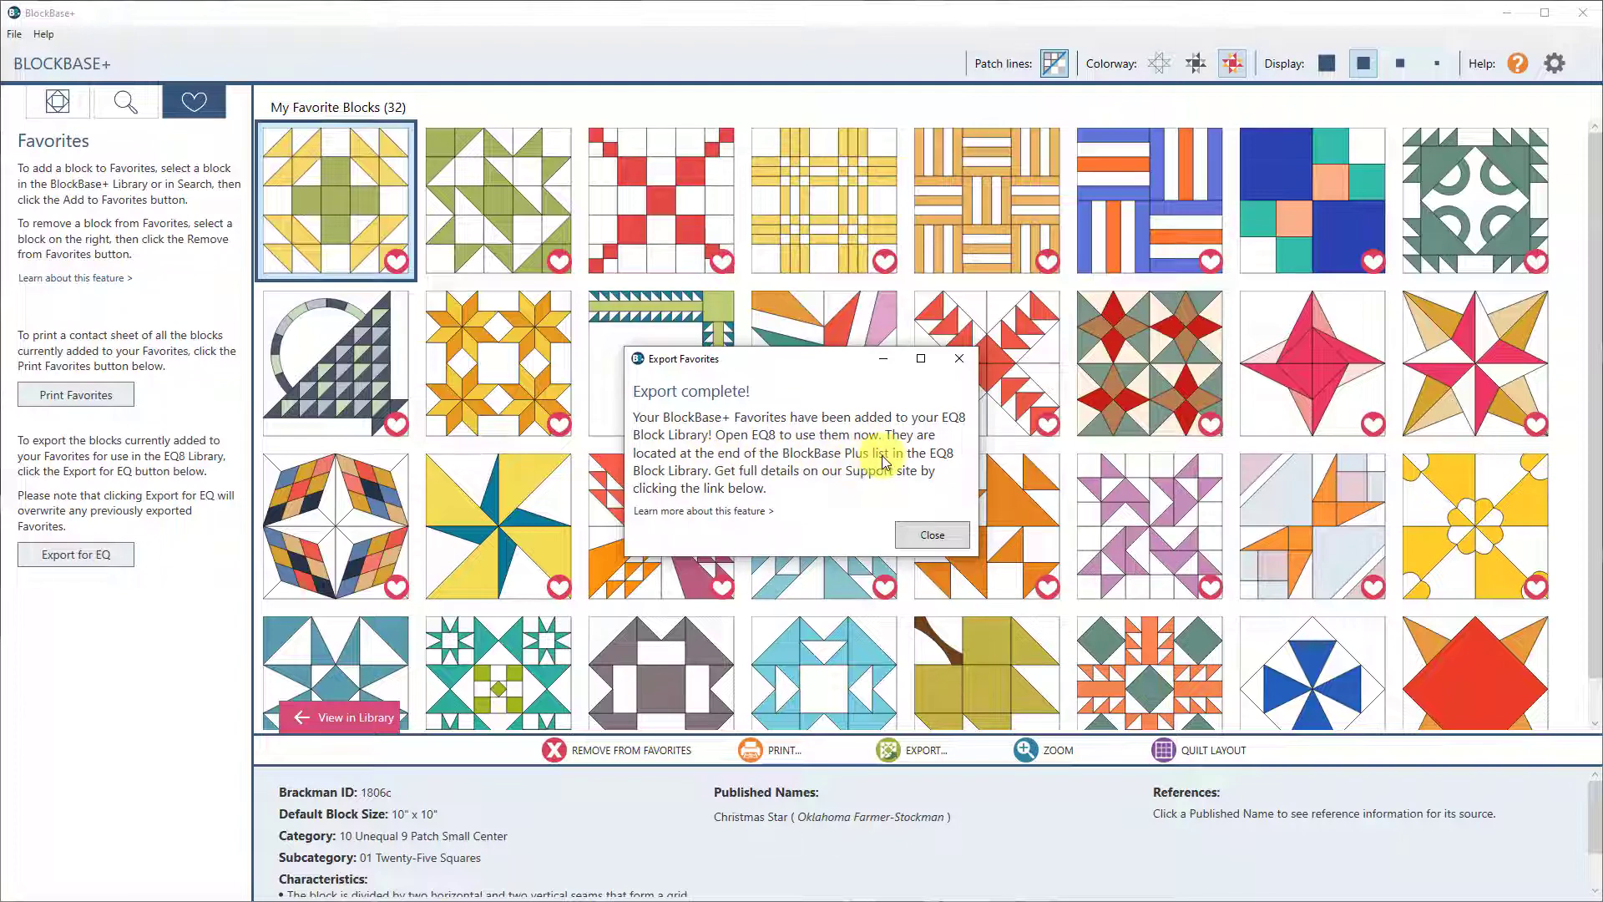
left_click(931, 535)
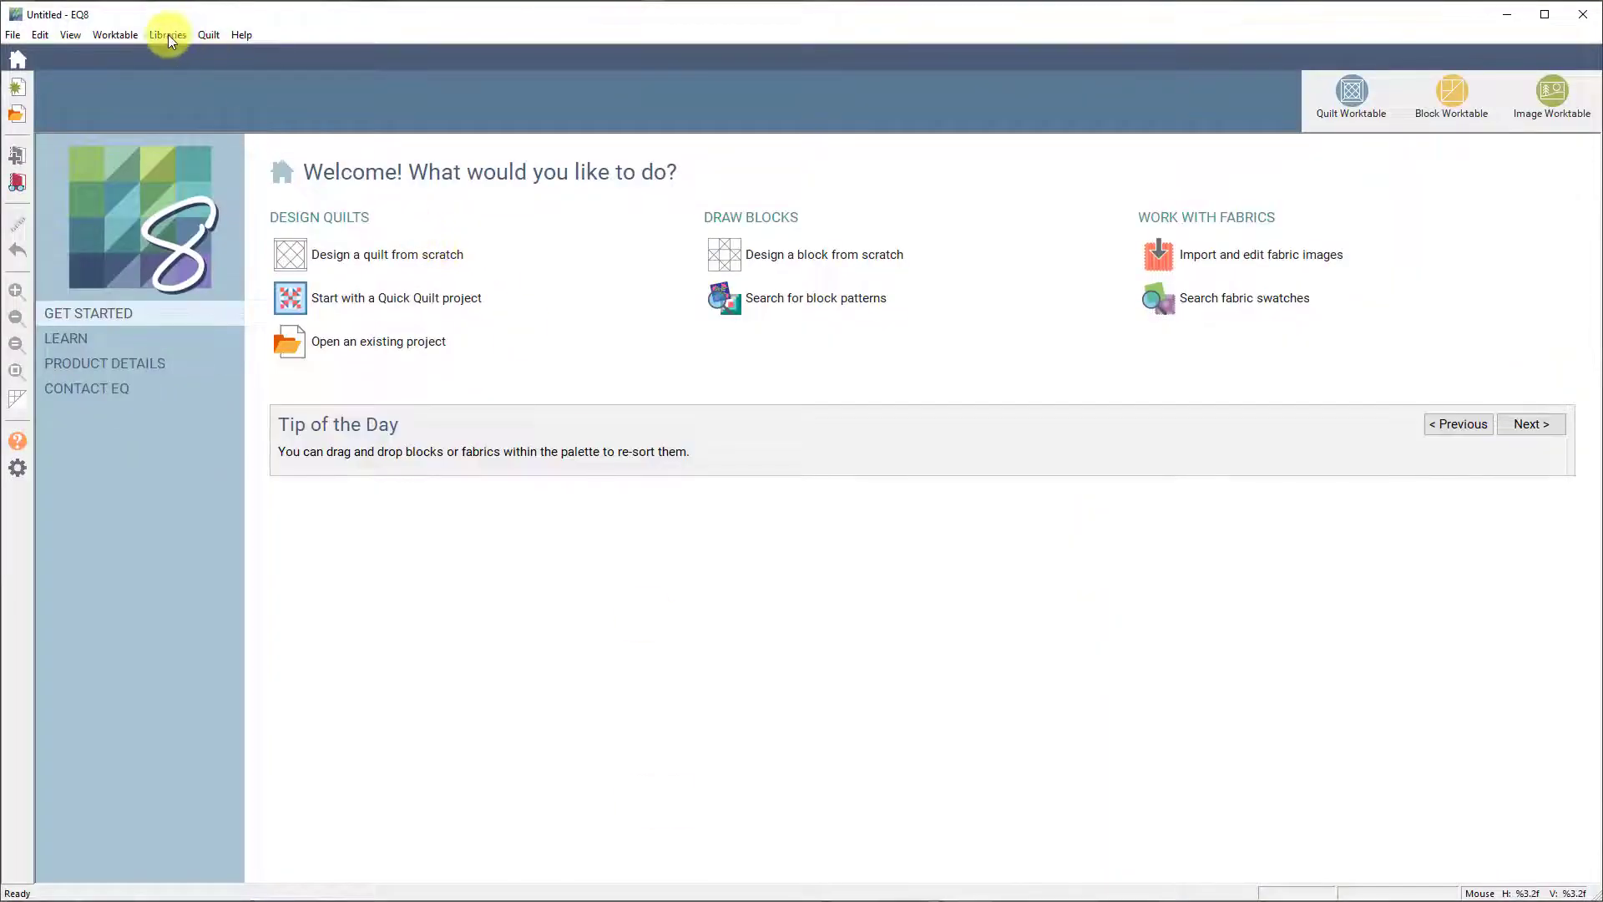
Show EQ8's Product Details page to confirm installed version 1.1.0.3
left_click(121, 367)
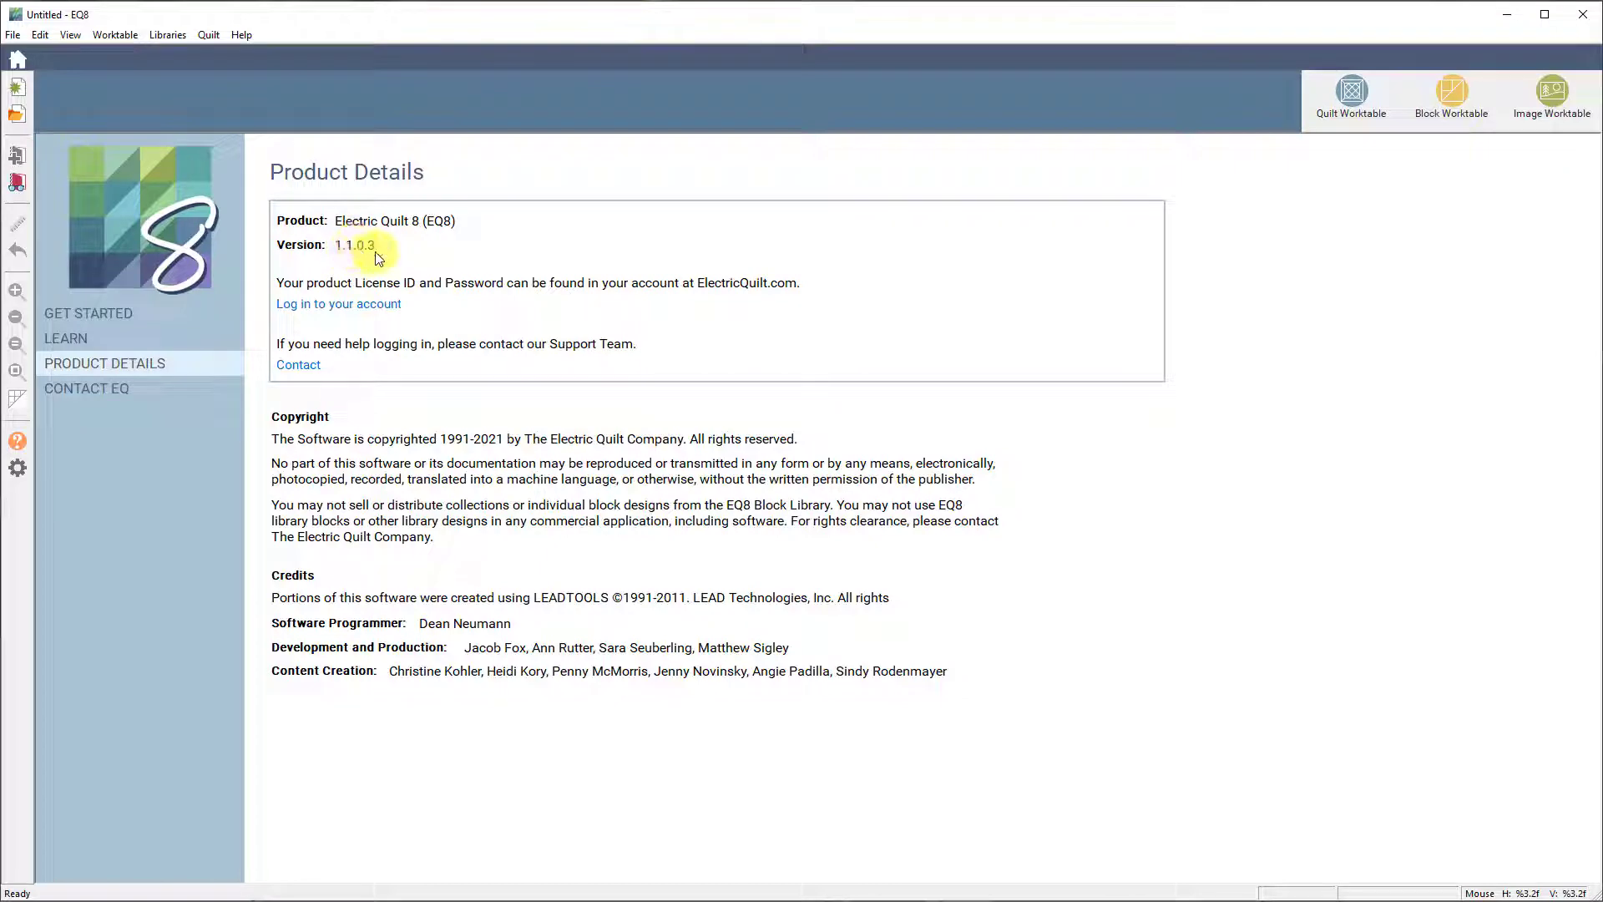
left_click(173, 39)
left_click(175, 54)
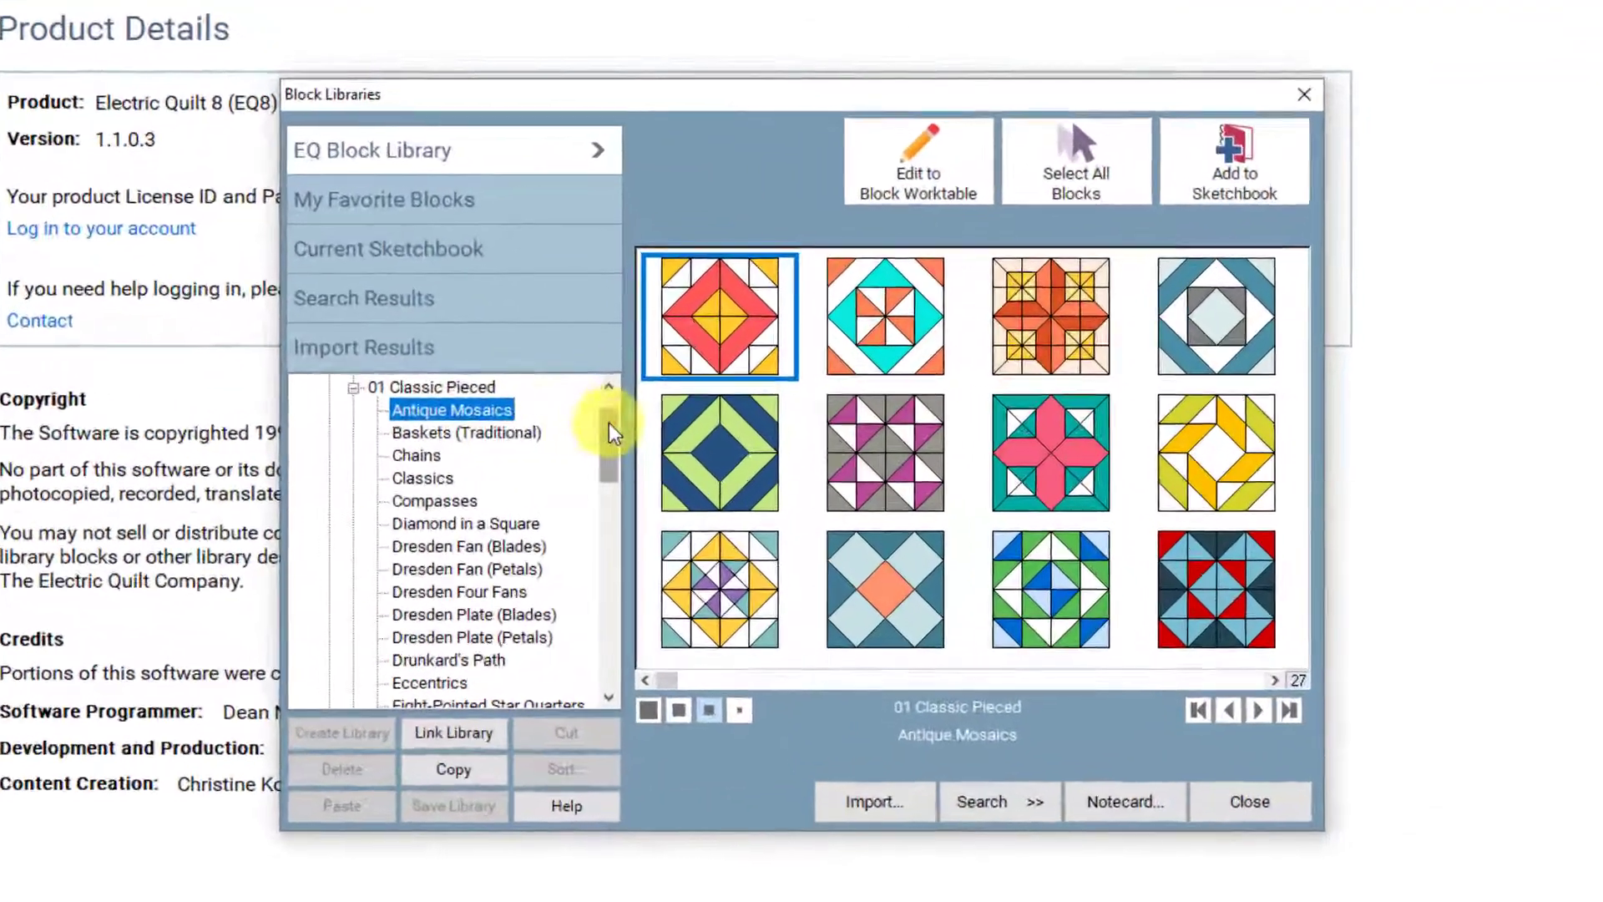
left_click_drag(672, 432, 604, 646)
left_click(349, 644)
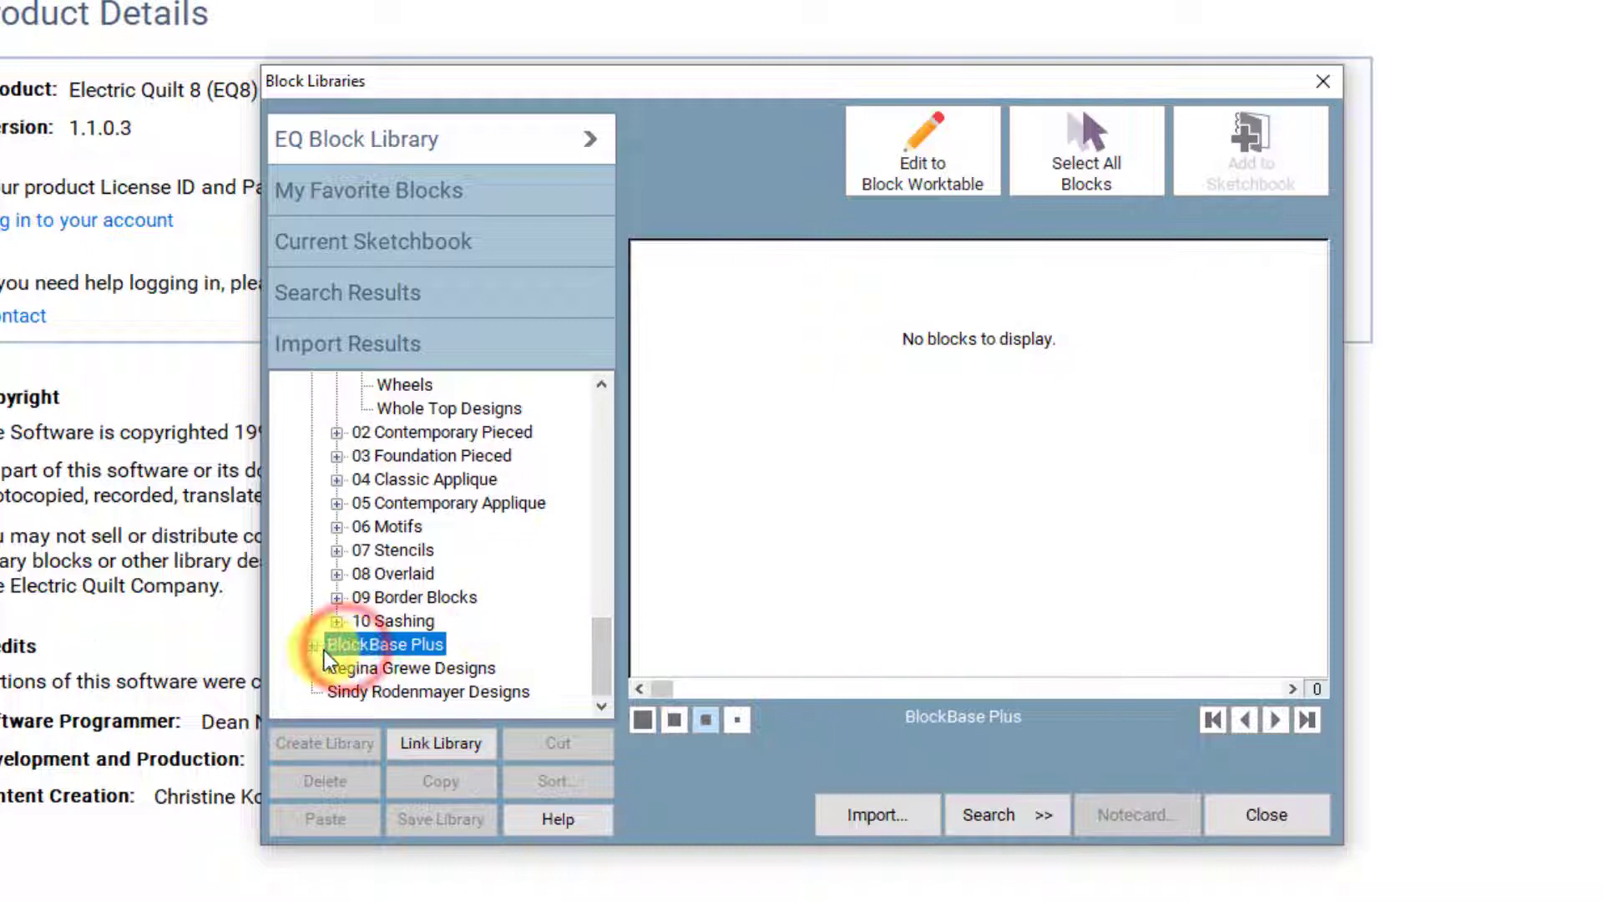
left_click(312, 644)
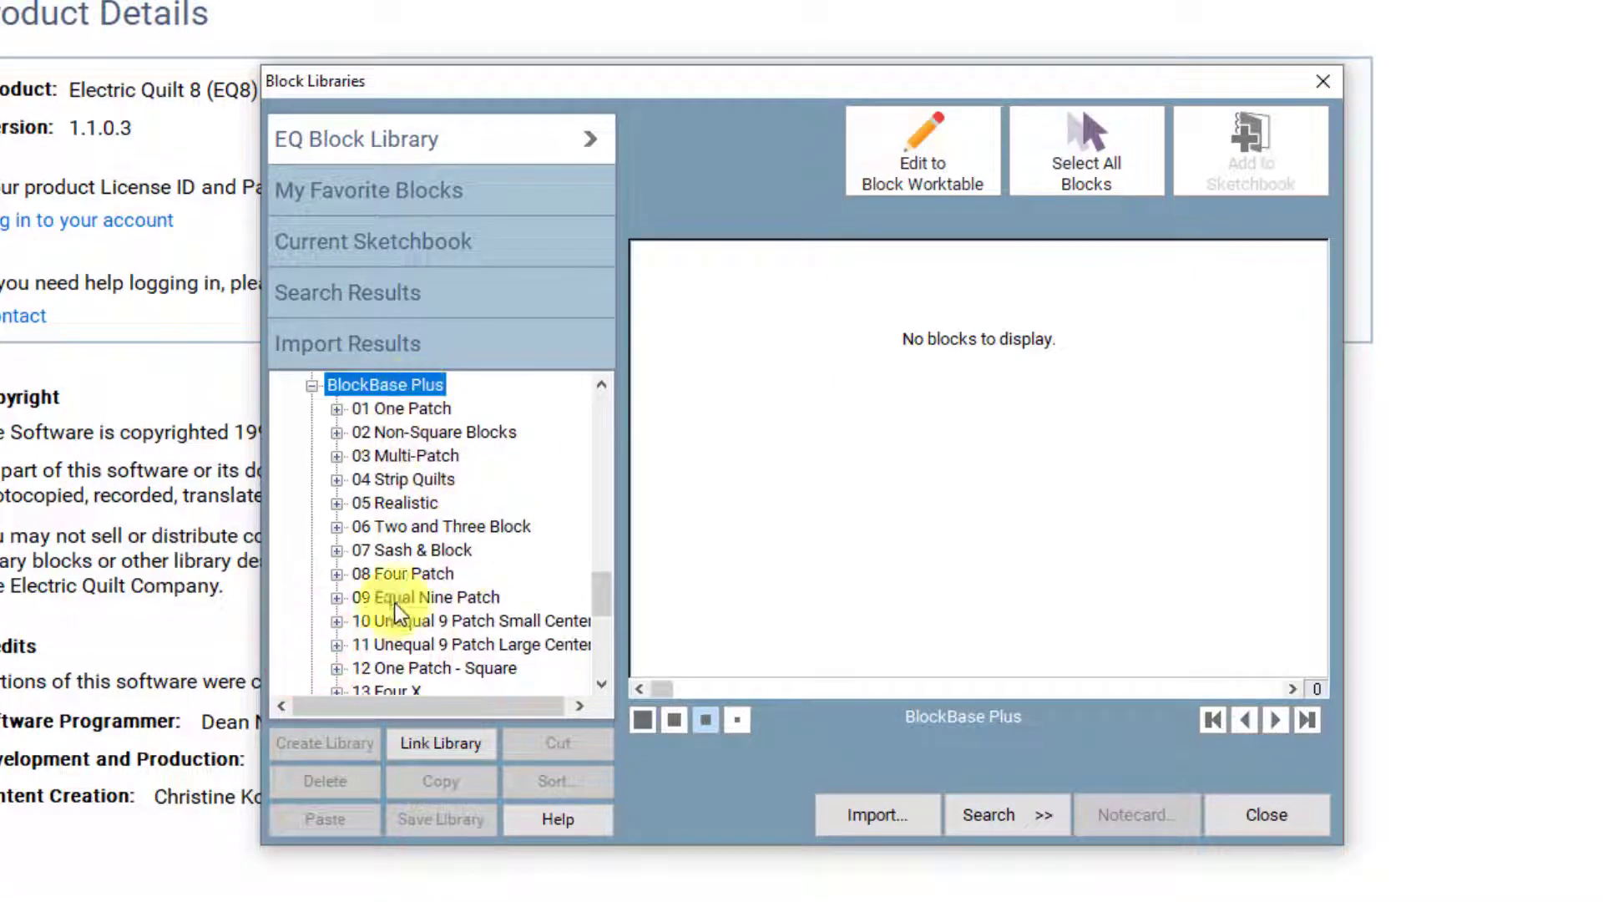
left_click_drag(599, 584, 601, 663)
left_click(418, 621)
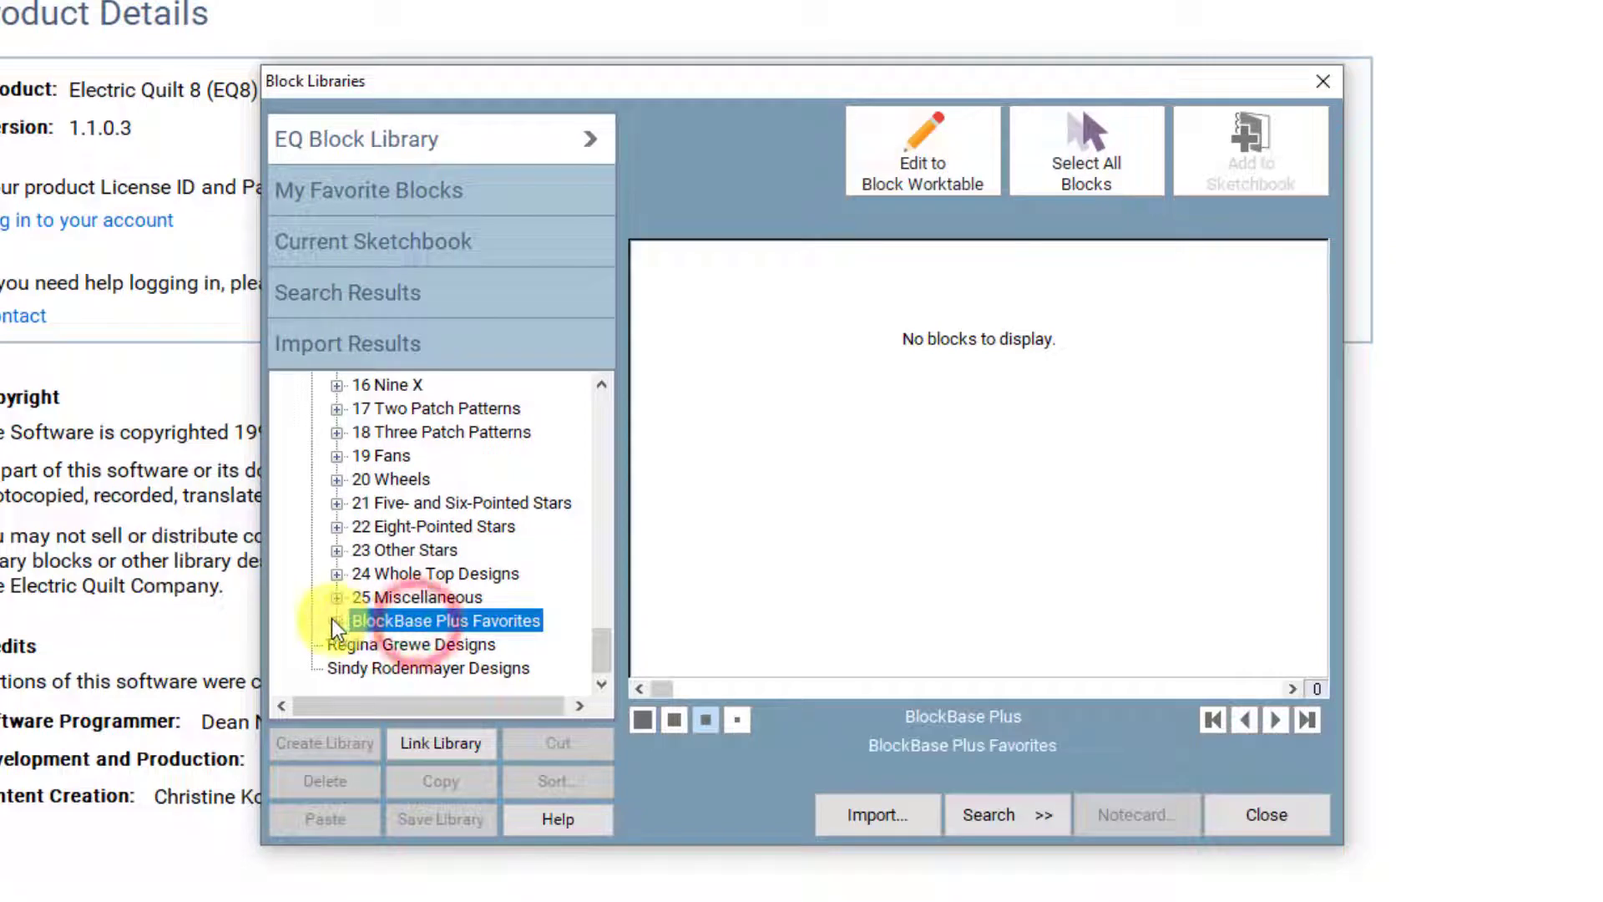
left_click(335, 620)
left_click(416, 644)
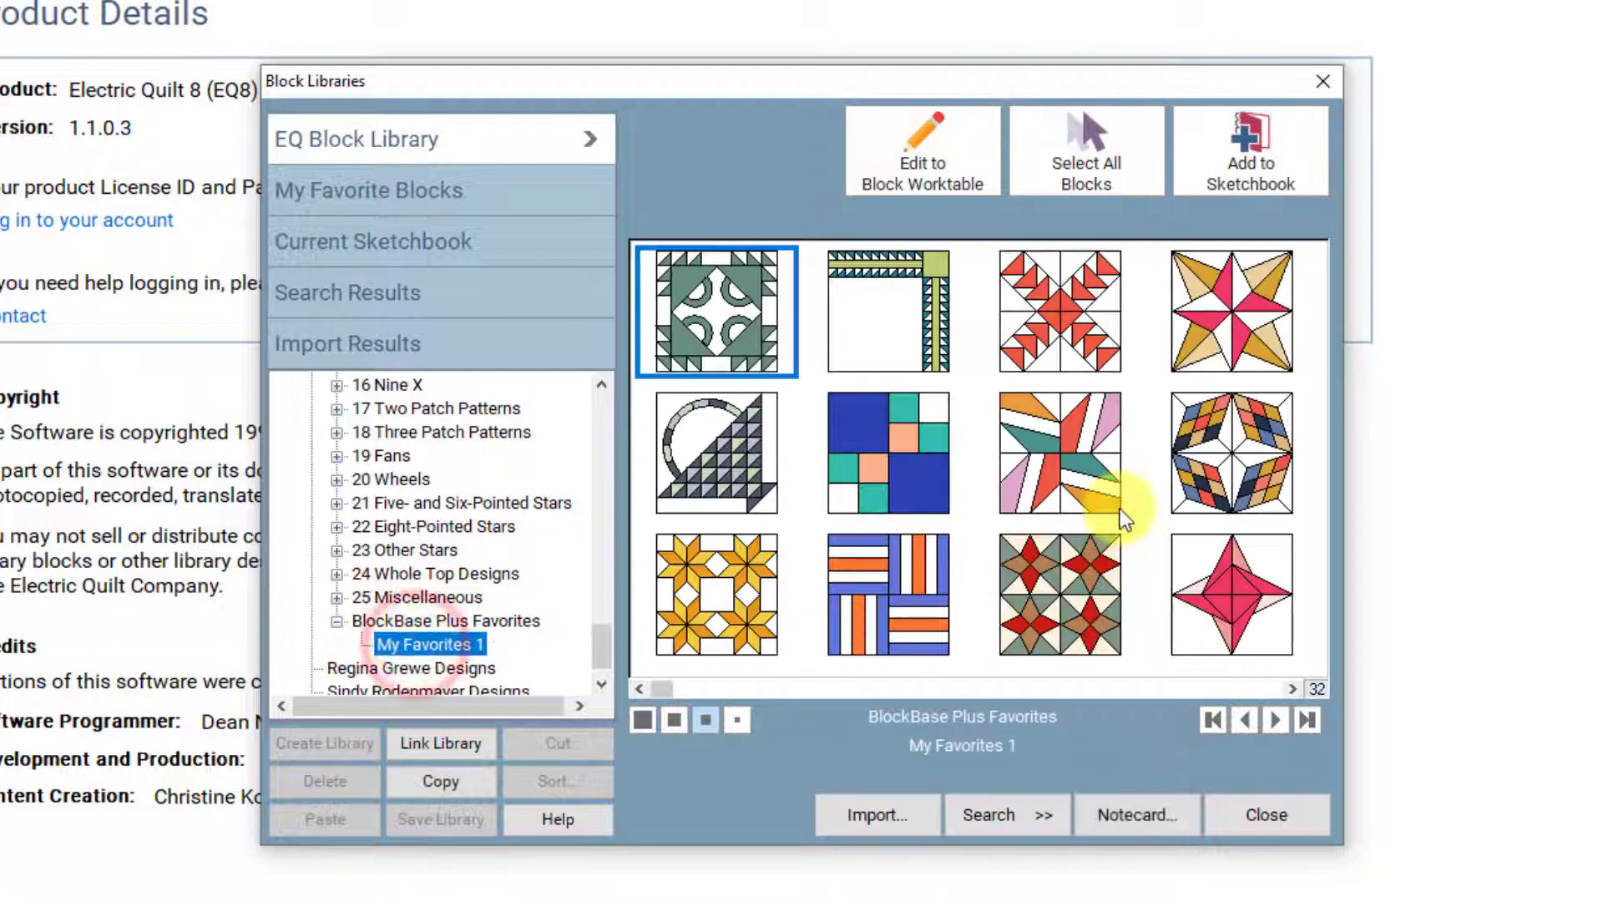
left_click(1100, 598)
left_click(1234, 622)
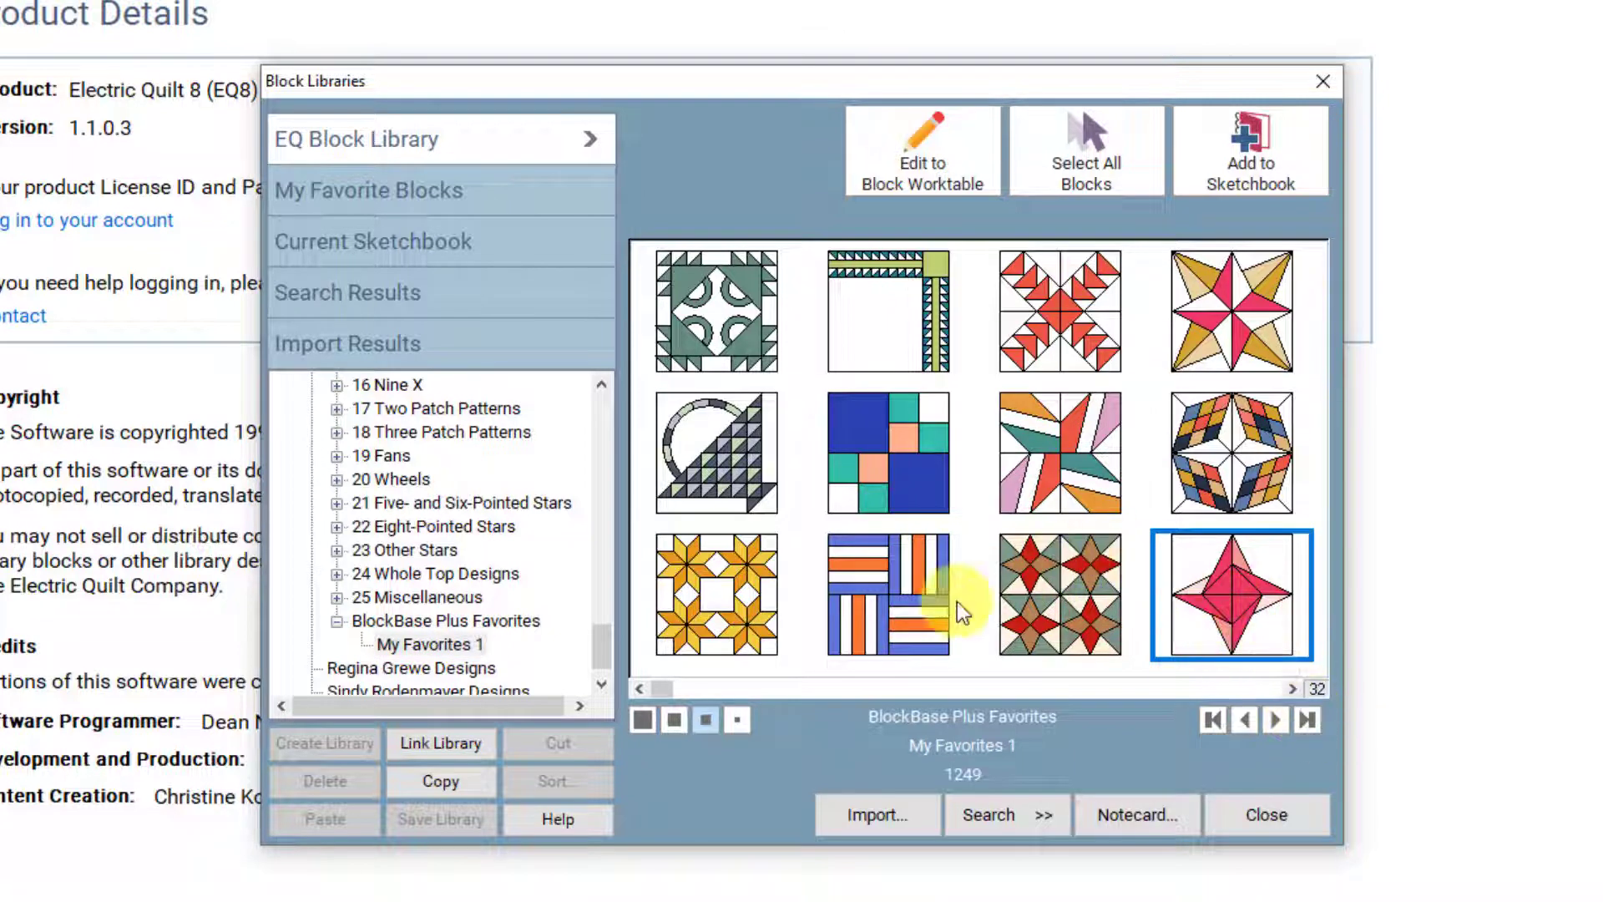
left_click(921, 624)
left_click(1039, 468)
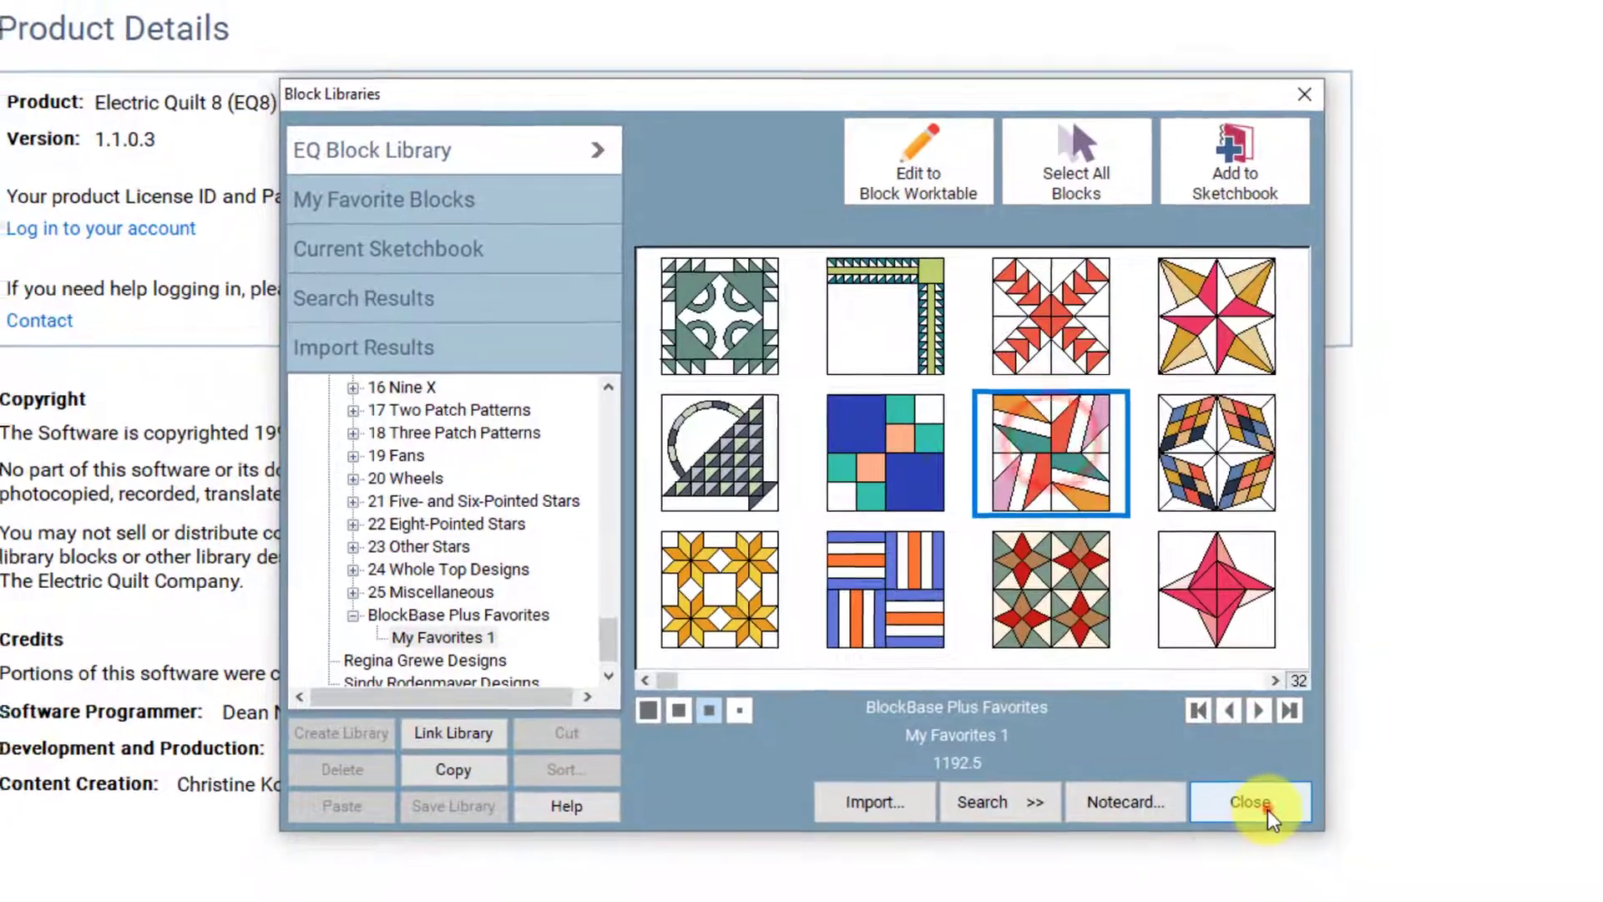
left_click(1265, 814)
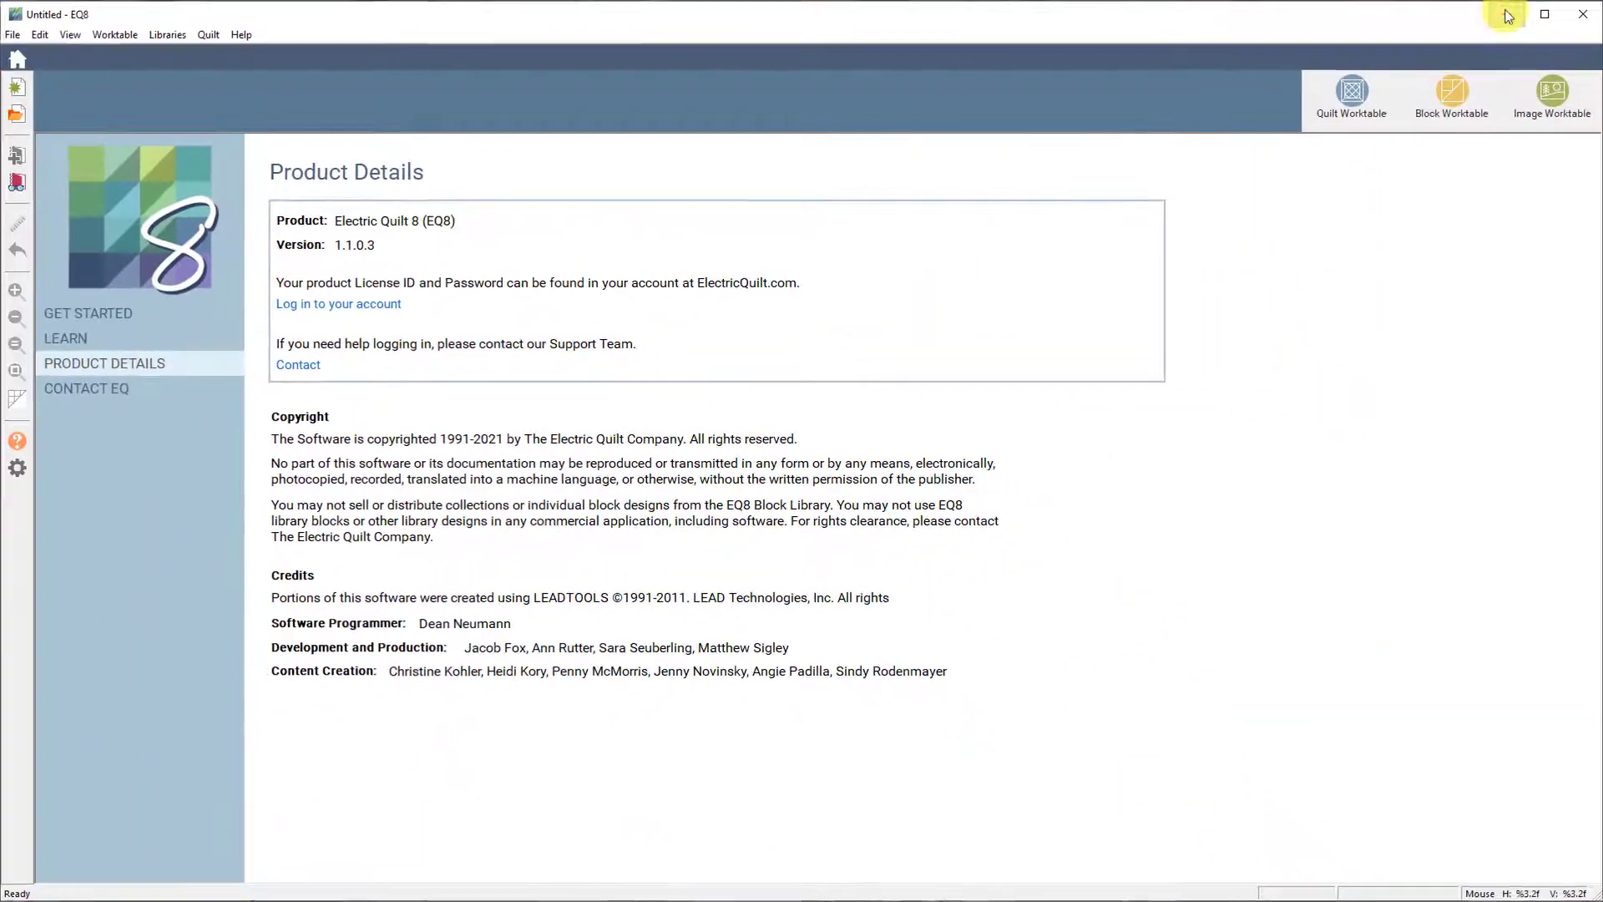
Minimize EQ8, select the Pinwheel favorite (Brackman ID 1192.5), and open the Help menu
left_click(1512, 0)
left_click(776, 401)
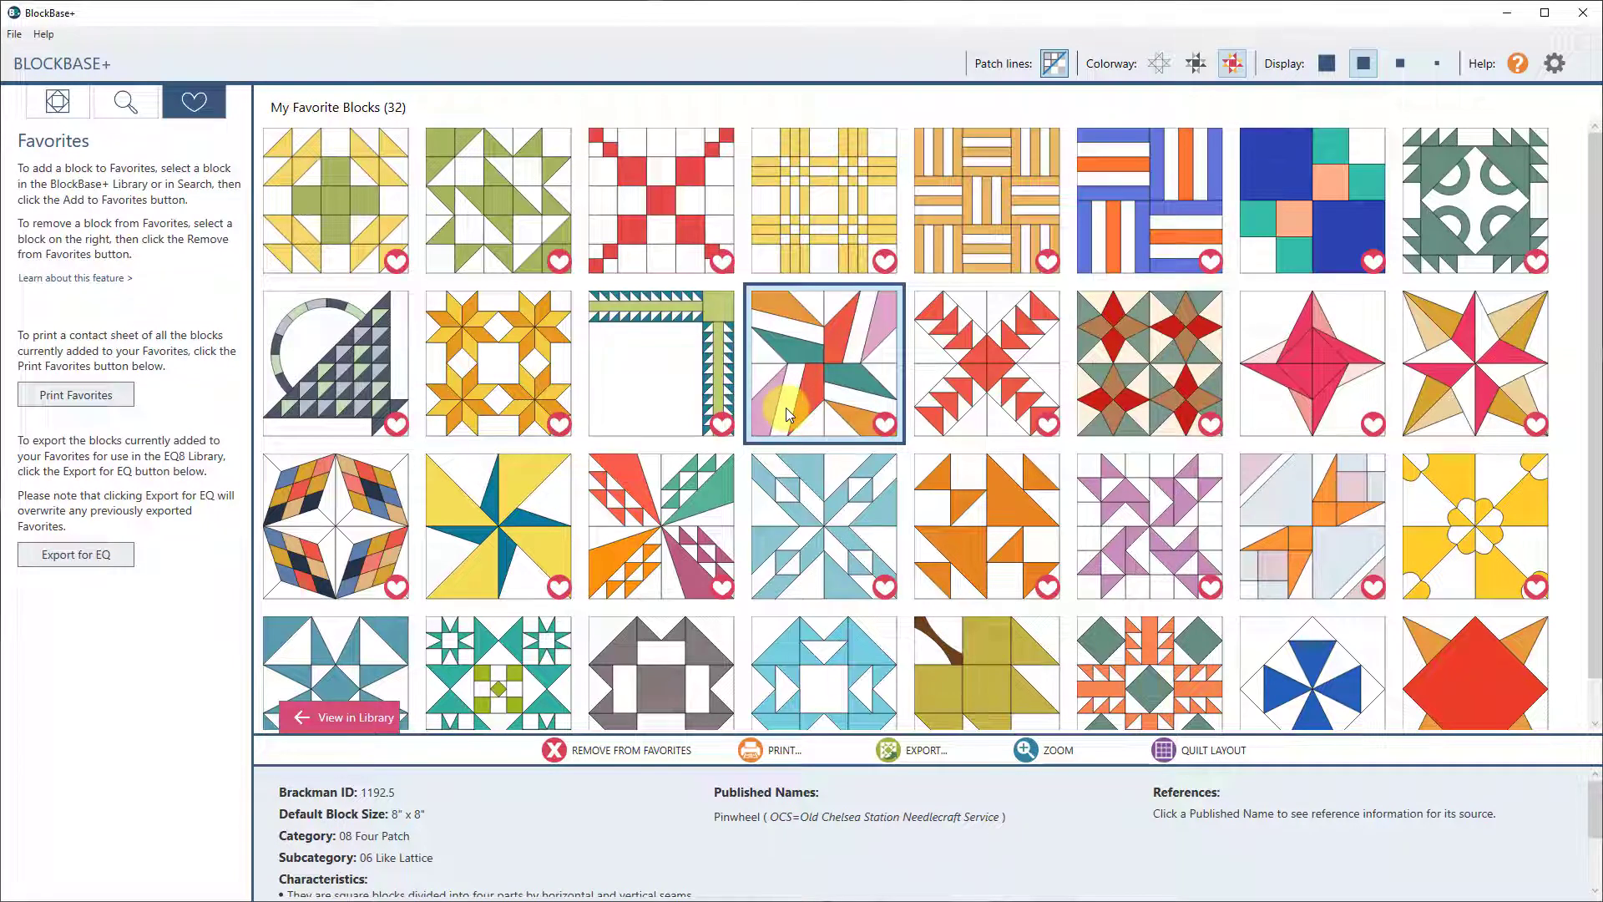
left_click(35, 35)
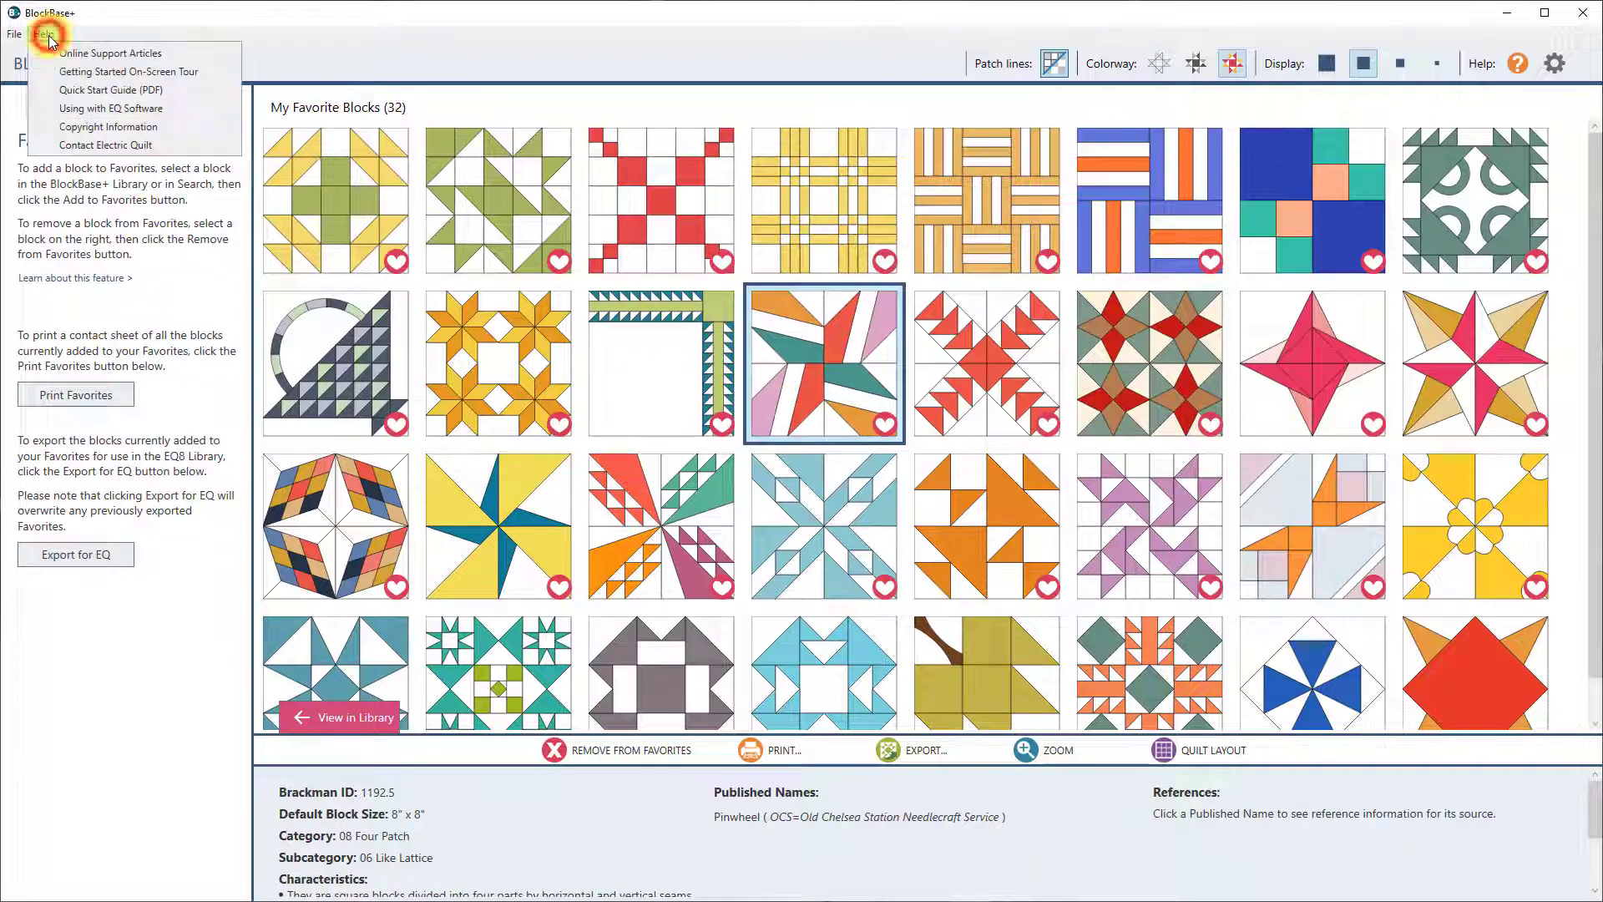
mouse_move(14, 35)
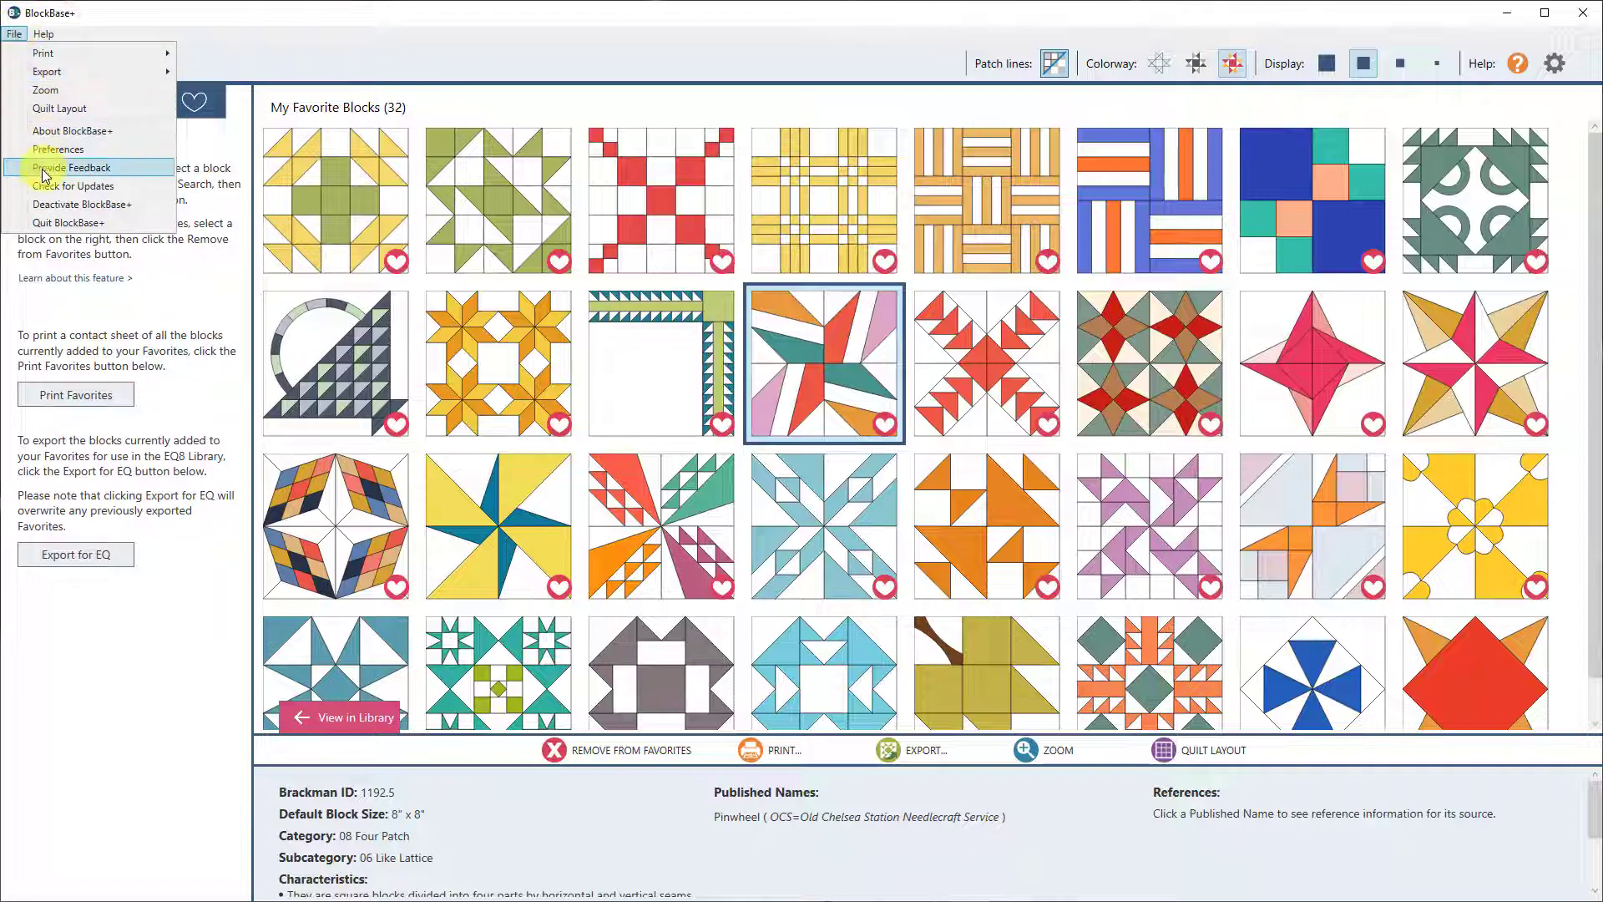